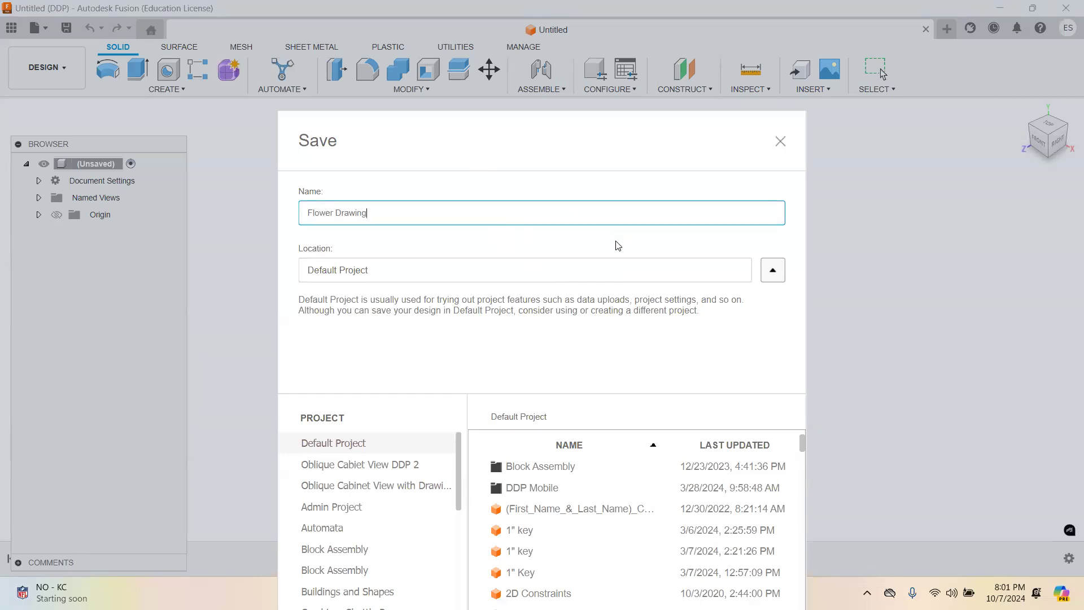
- Save the design as "Flower Drawing" in Default Project and load the DDP_Exercise 4 image from the computer as a canvas
click(725, 562)
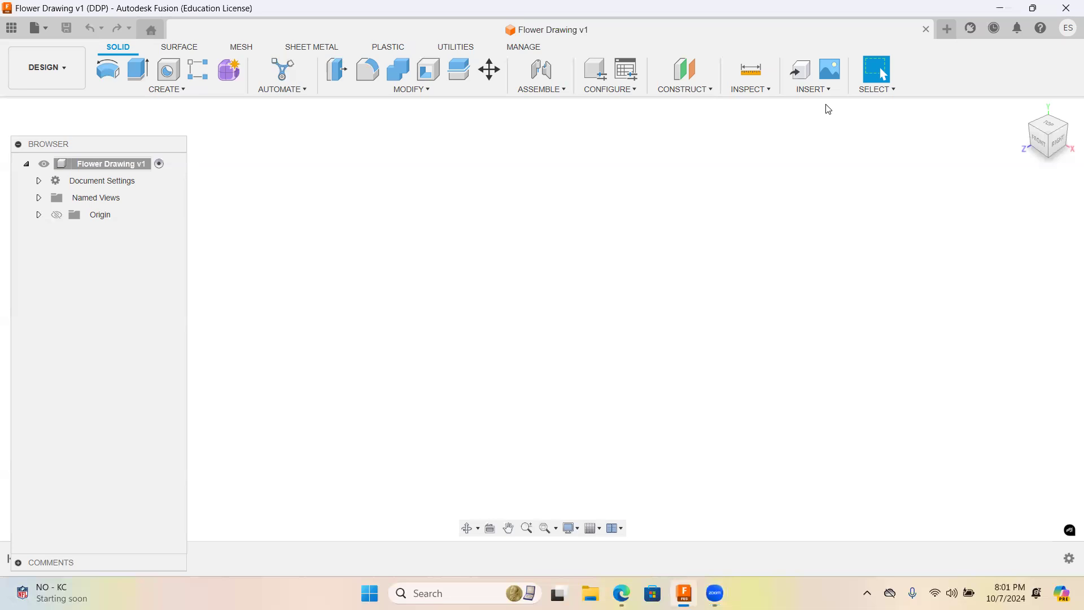
click(816, 90)
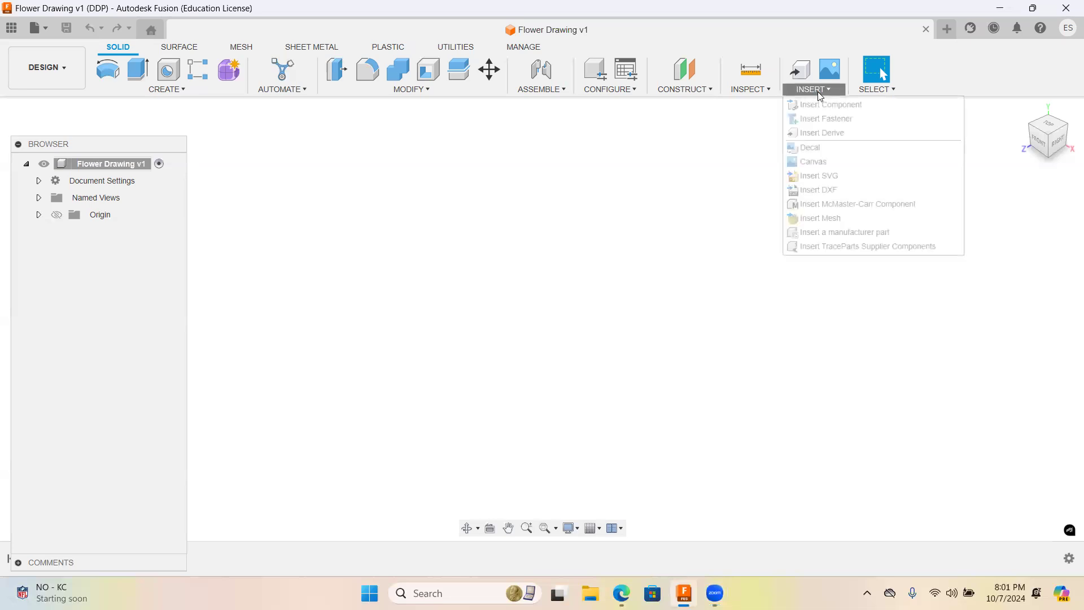
click(813, 162)
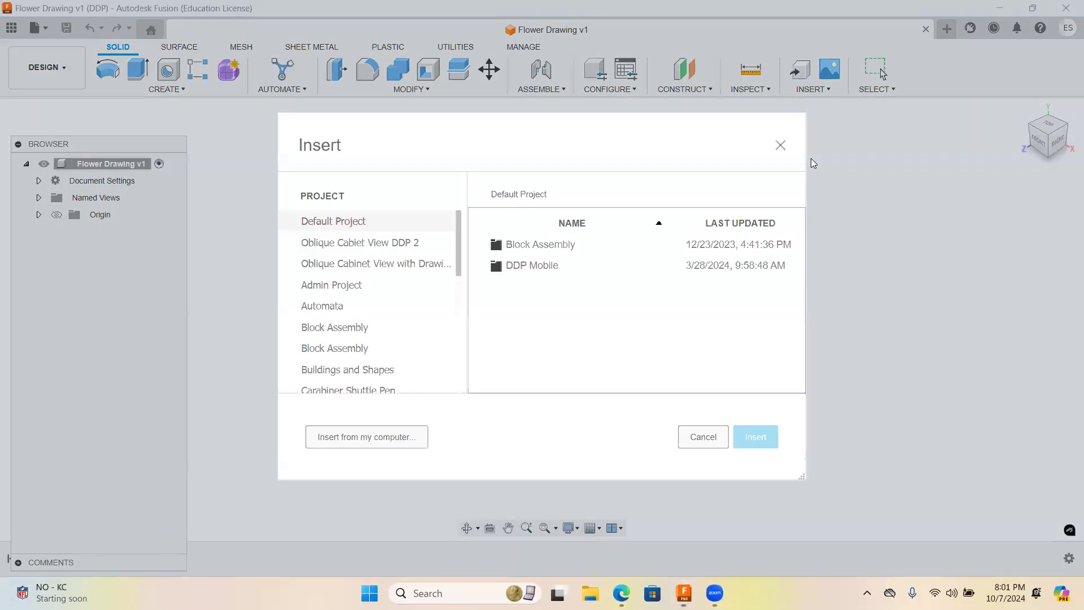
click(353, 432)
click(165, 140)
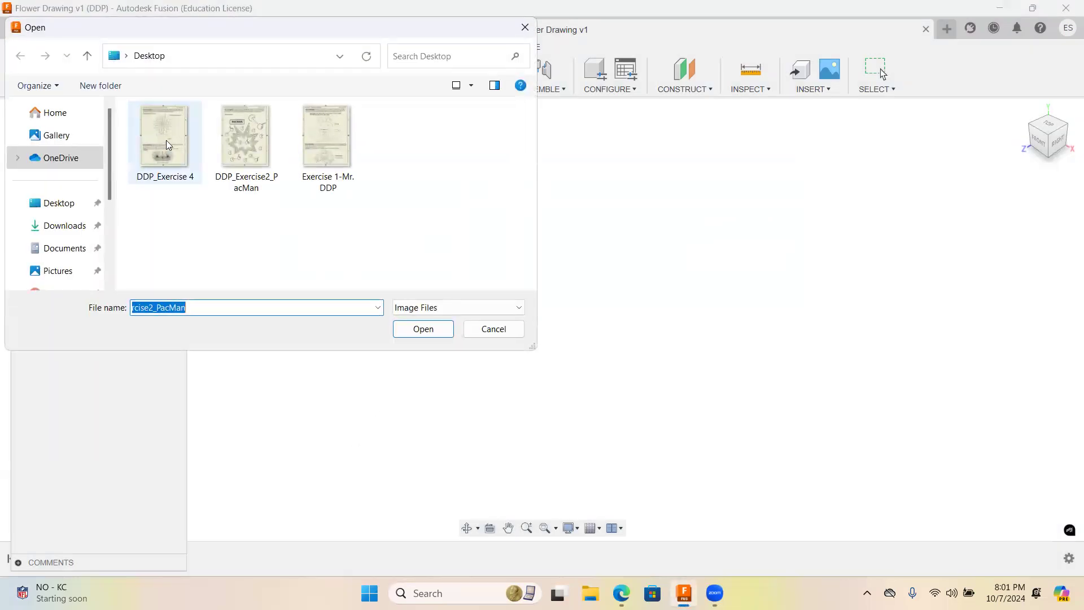
double_click(169, 134)
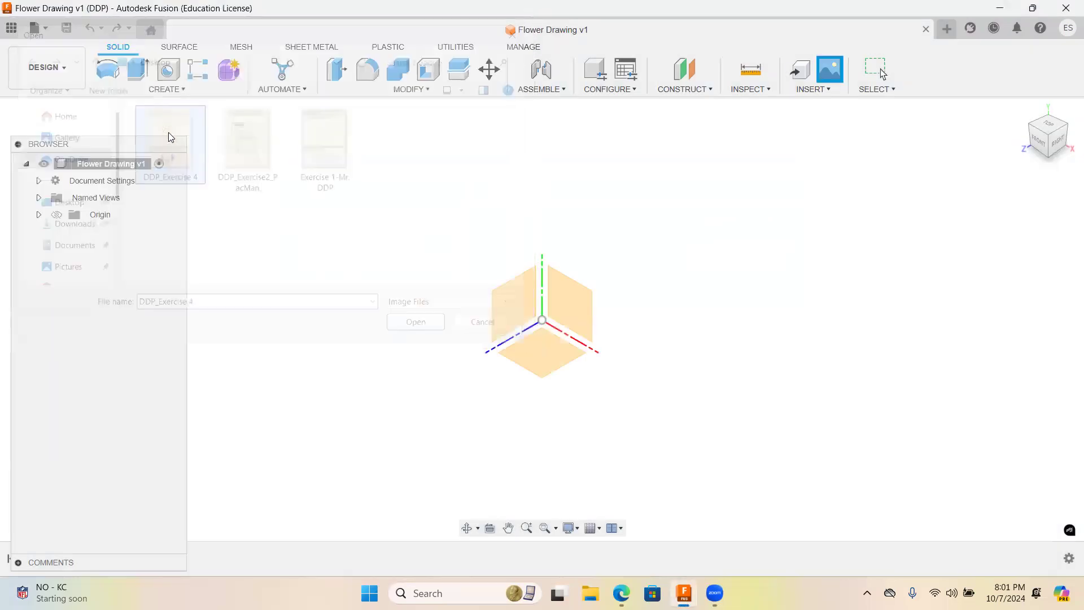
- Place the canvas on the front XY plane, scaled up to about 15.692, and accept it while facing the front view
click(574, 310)
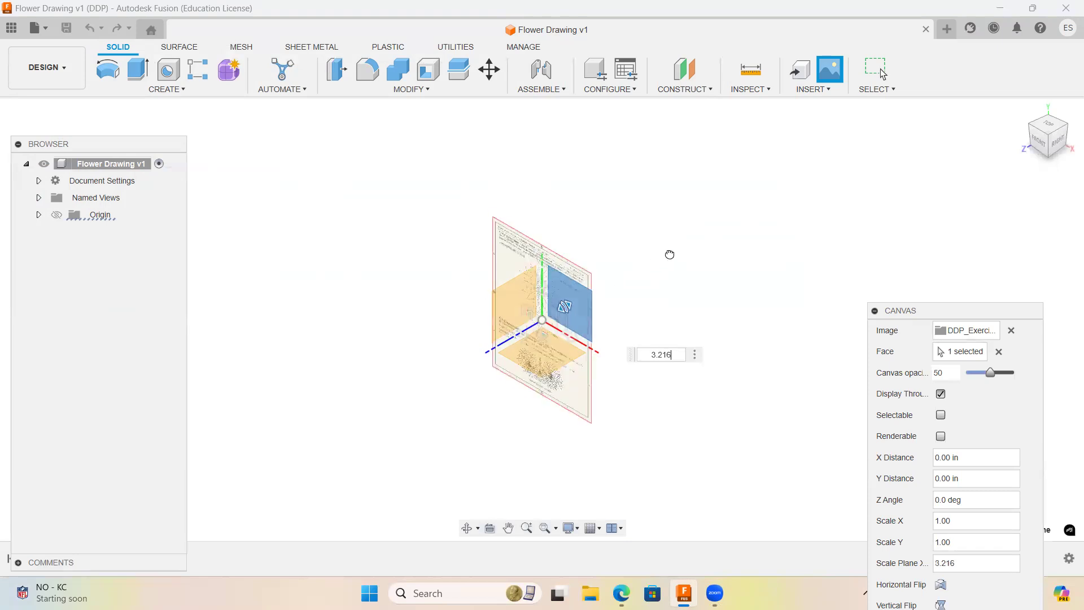
drag(565, 307, 626, 273)
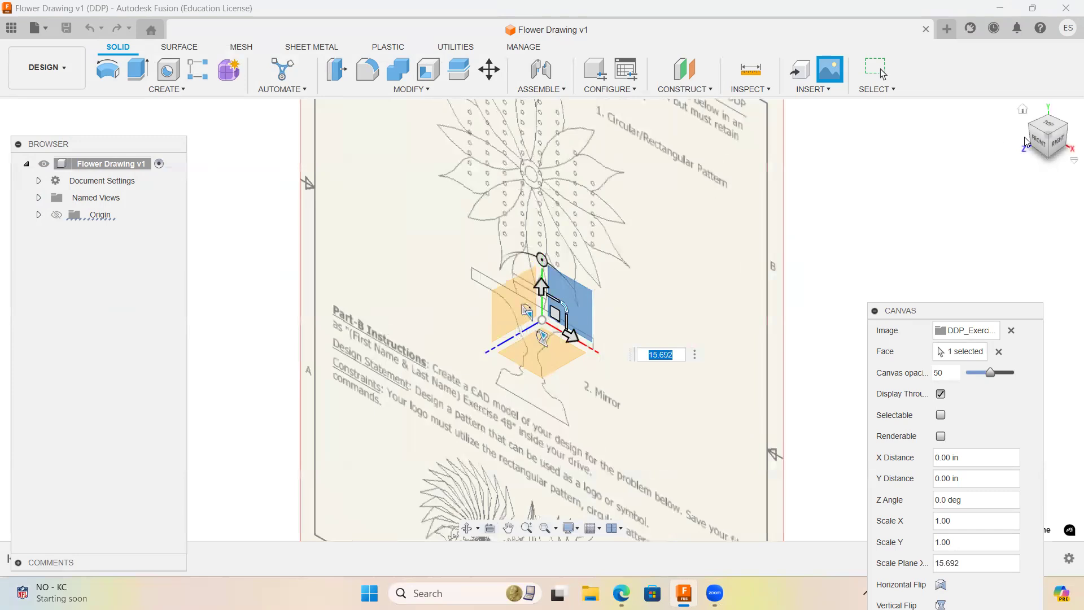
click(1040, 146)
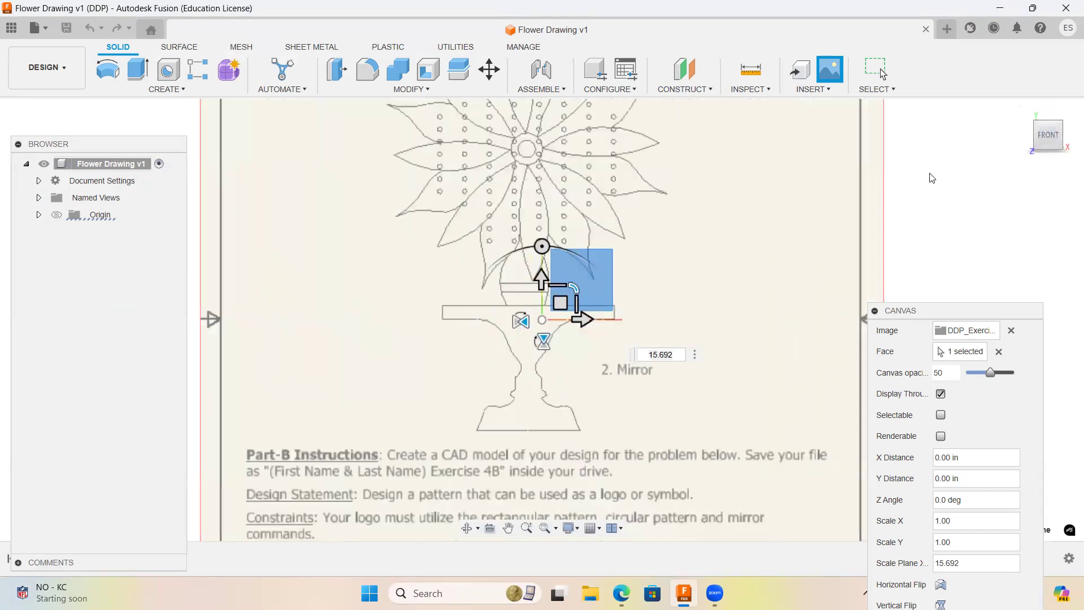
key(Return)
scroll(488, 183, down, 4)
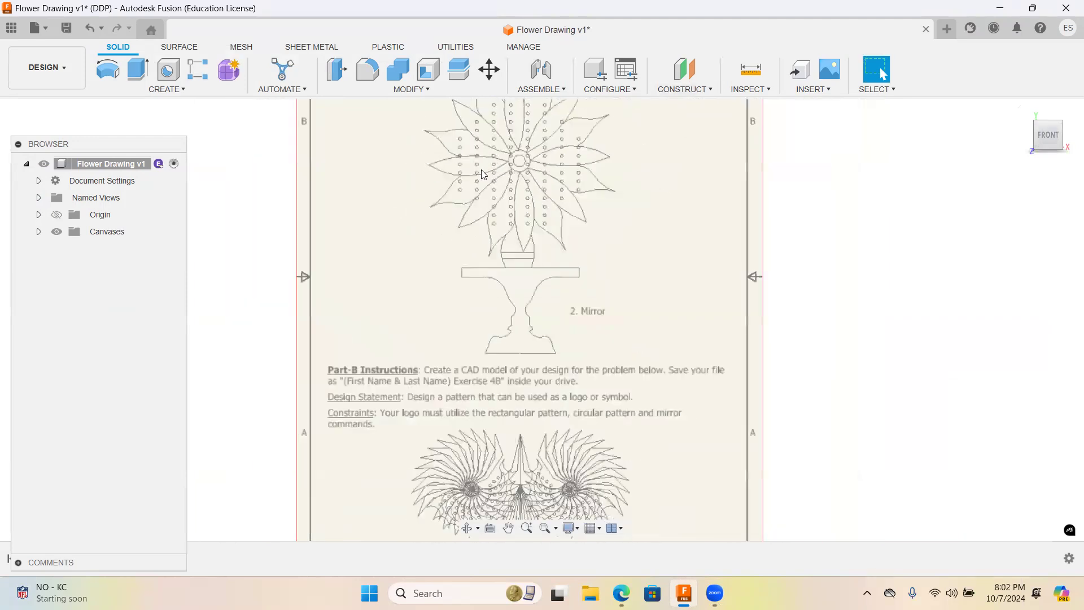
- Create a new sketch on the front plane where the canvas lies
click(166, 89)
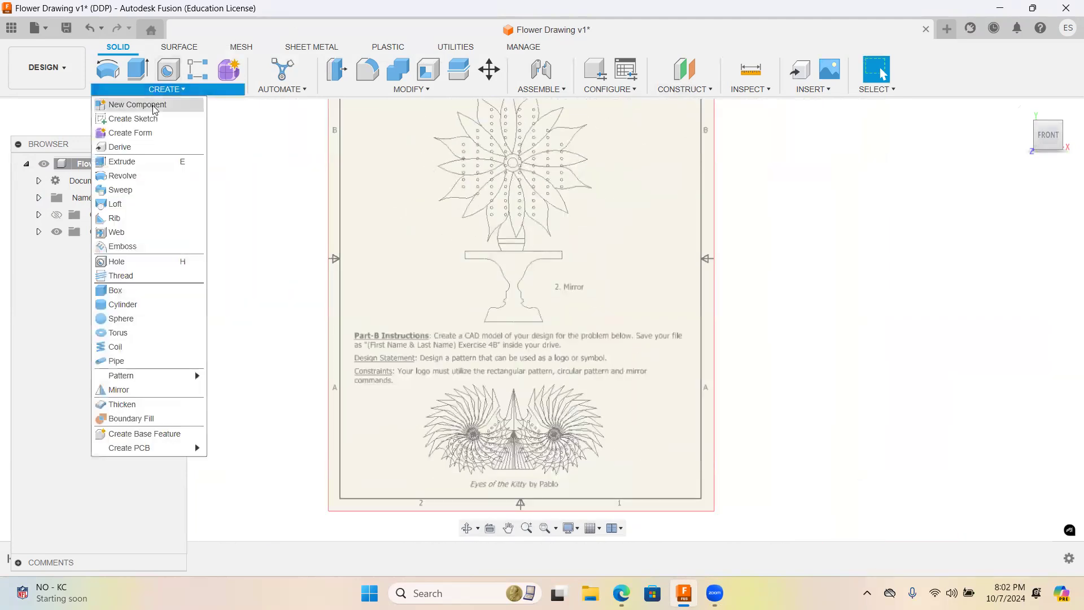
click(131, 116)
click(429, 153)
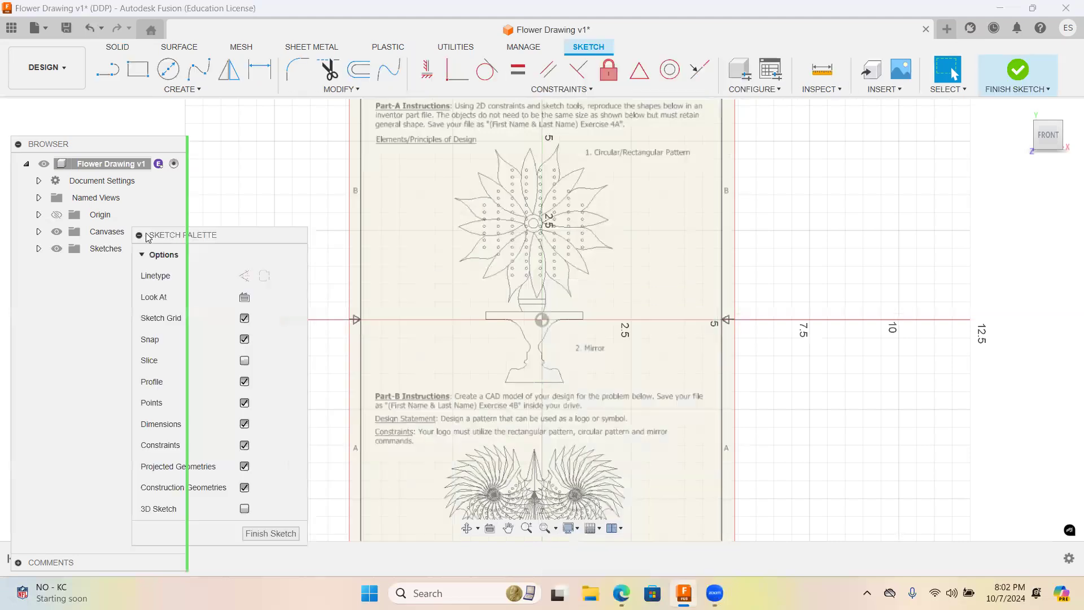
- Place a sketch point at the centre of the flower's inner circle on the canvas
scroll(545, 271, up, 1)
scroll(545, 271, up, 2)
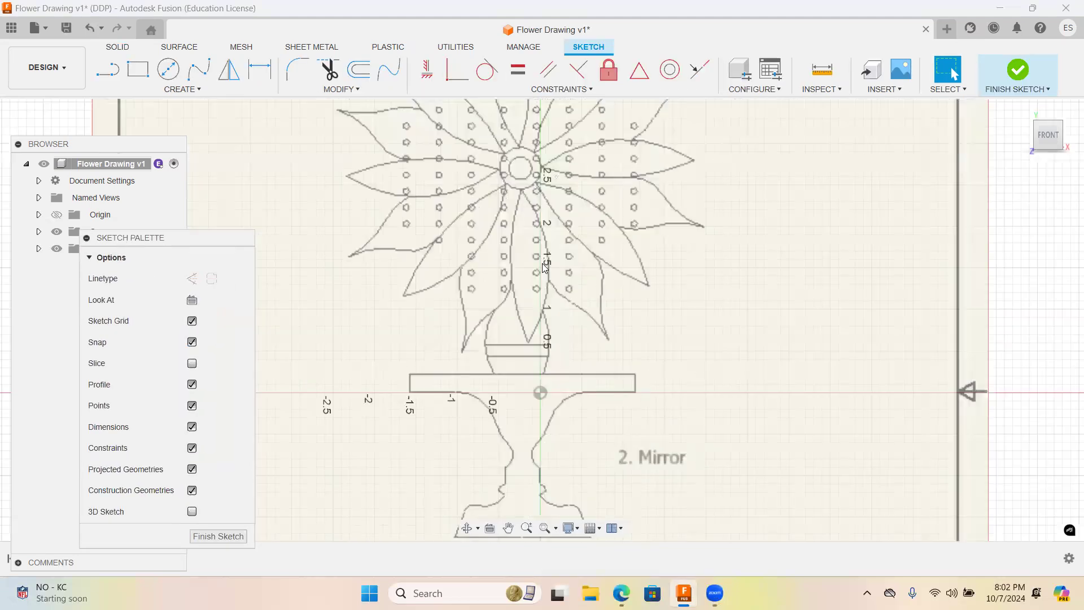
scroll(545, 268, down, 1)
scroll(540, 183, down, 2)
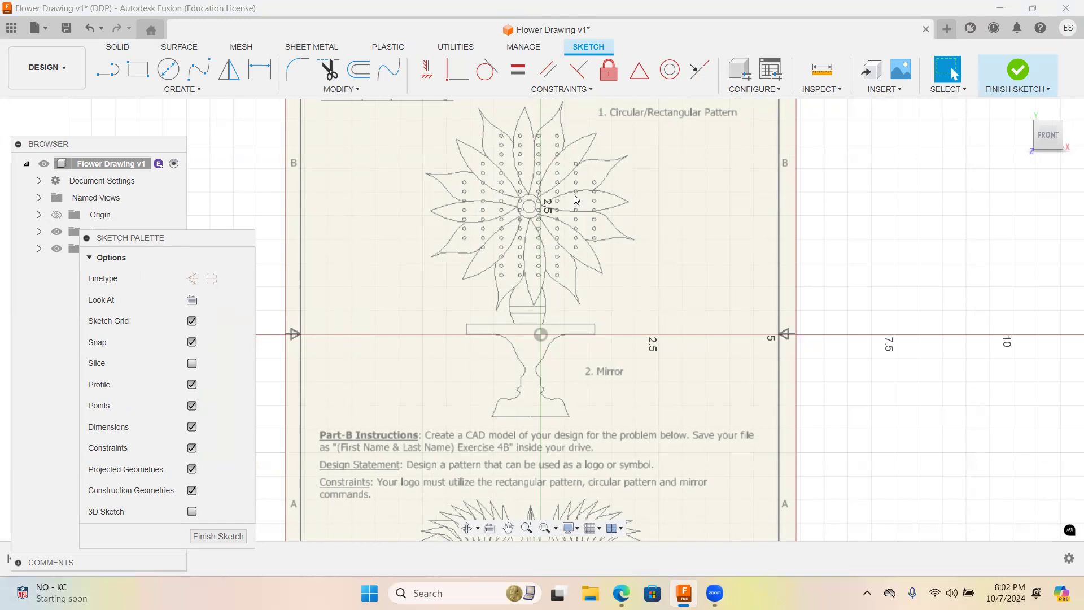
scroll(548, 201, up, 3)
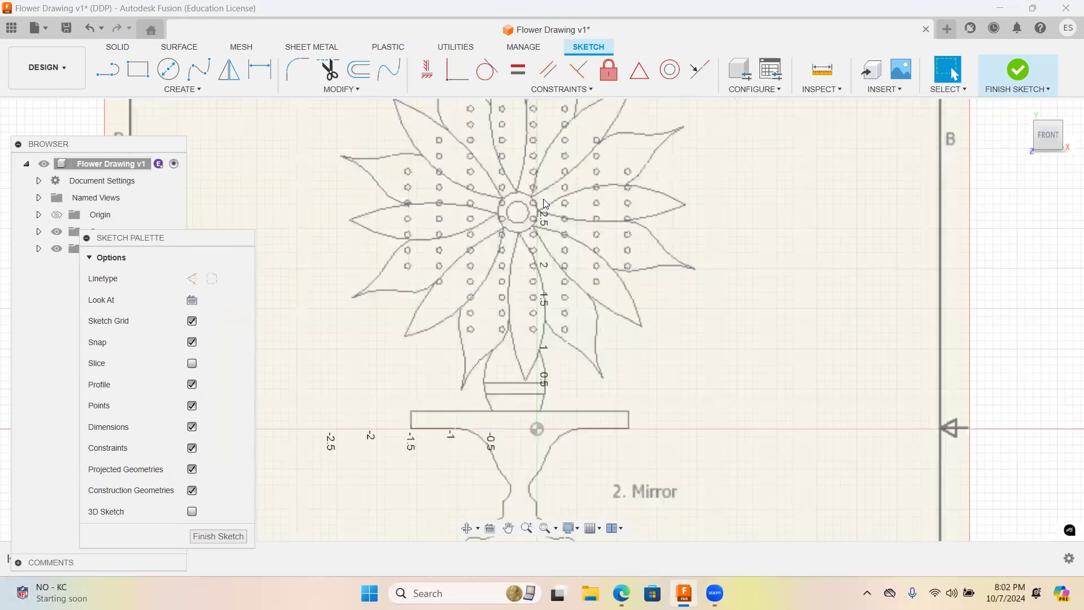
scroll(545, 202, up, 5)
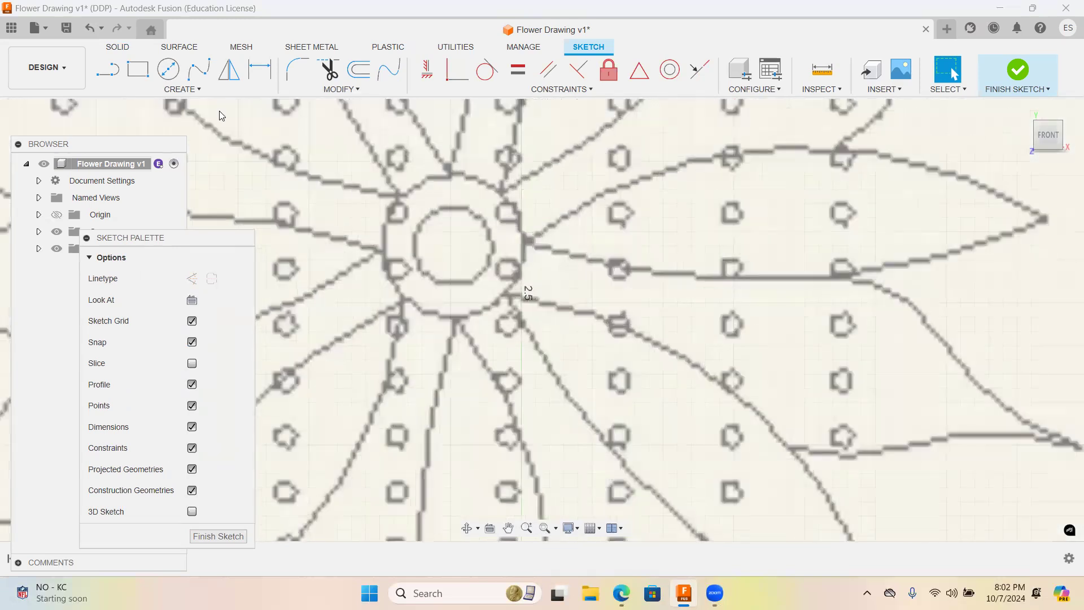
click(182, 89)
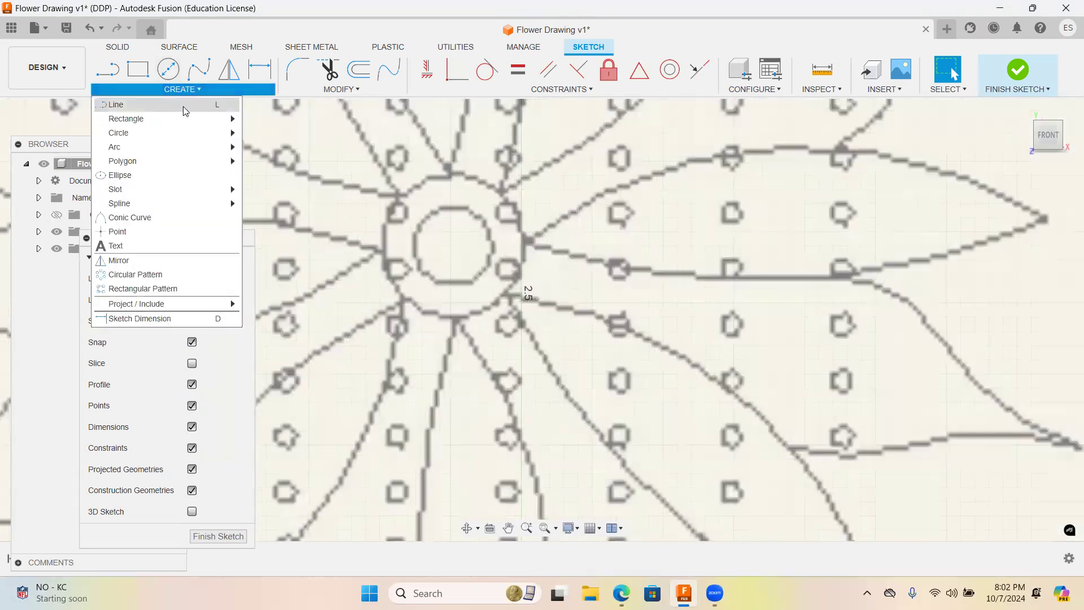
click(130, 230)
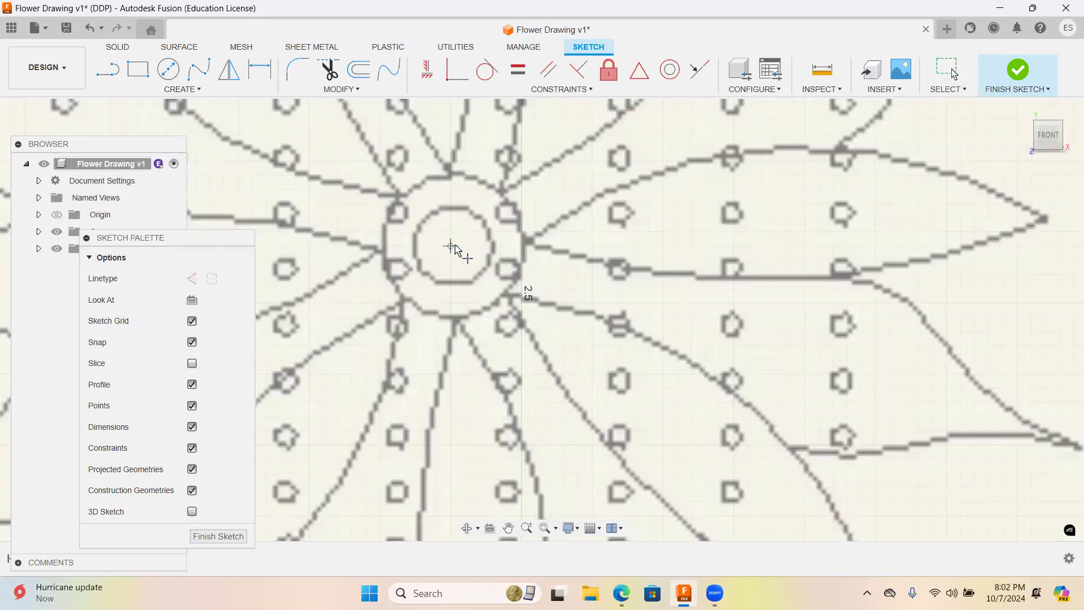
click(455, 245)
right_click(459, 244)
click(491, 244)
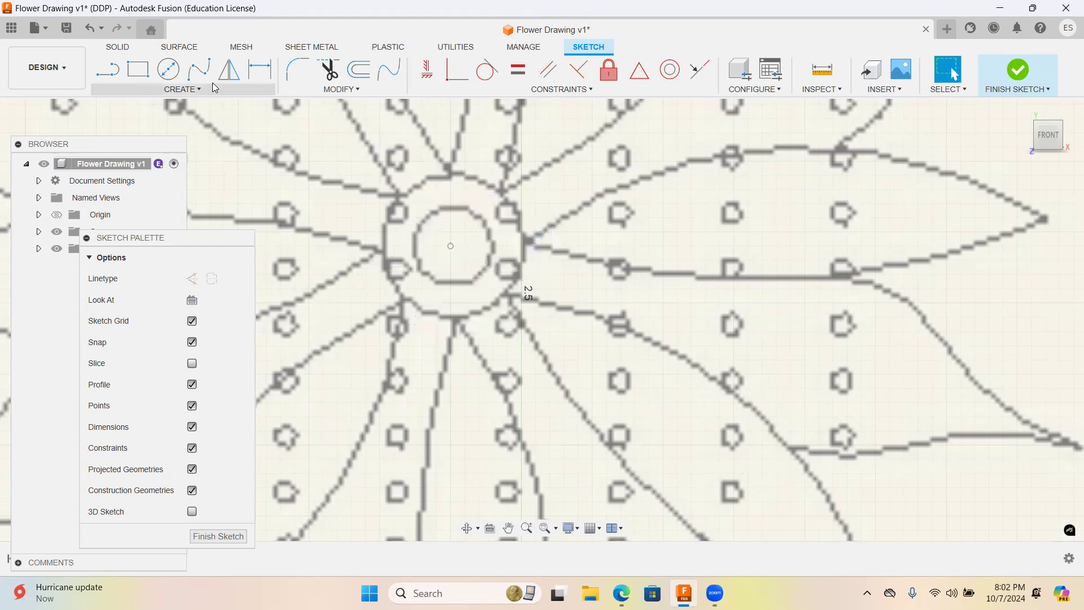
- Trace the flower centre's inner and outer rings with two concentric circles centred on the sketch point
click(168, 69)
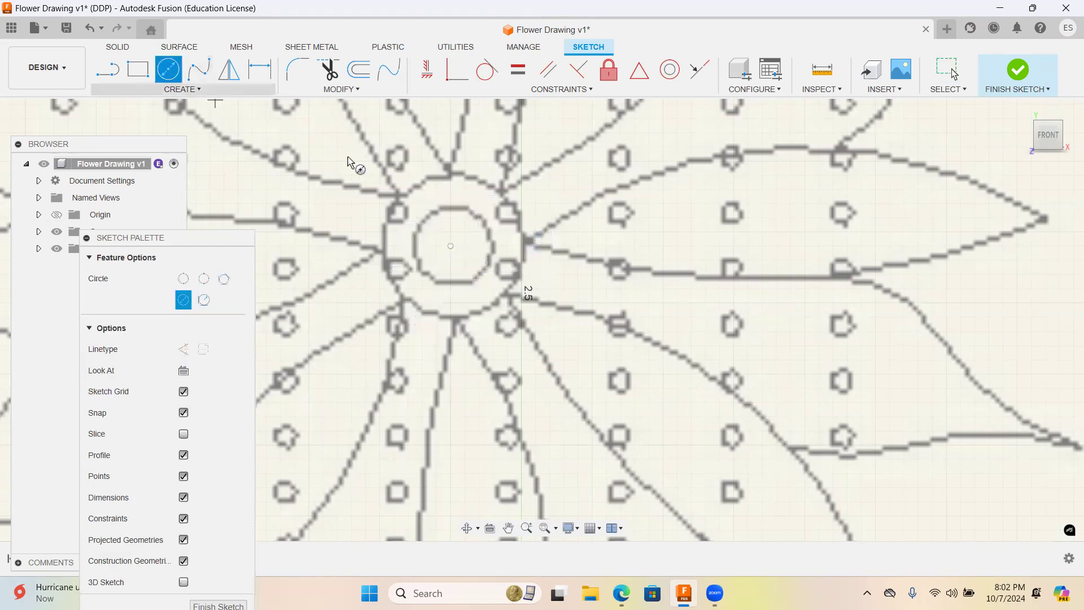
click(451, 247)
click(467, 285)
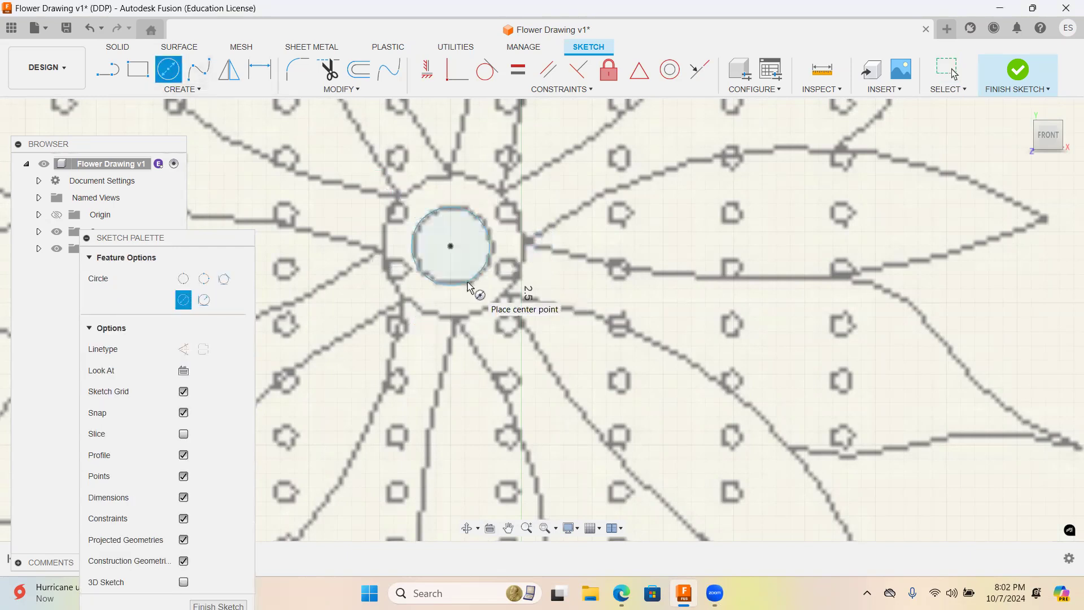
click(450, 246)
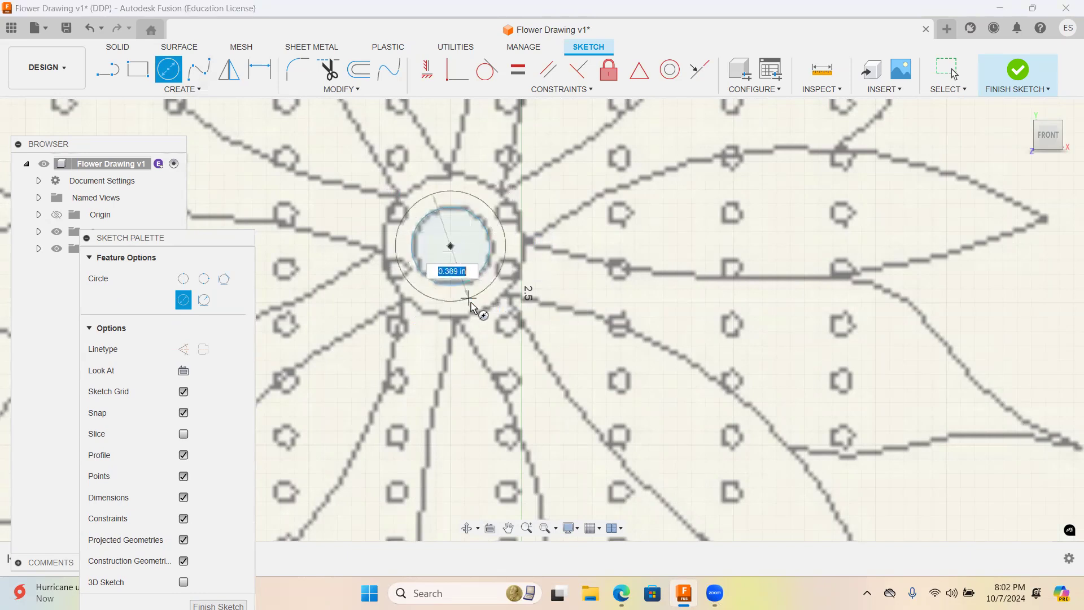
click(475, 312)
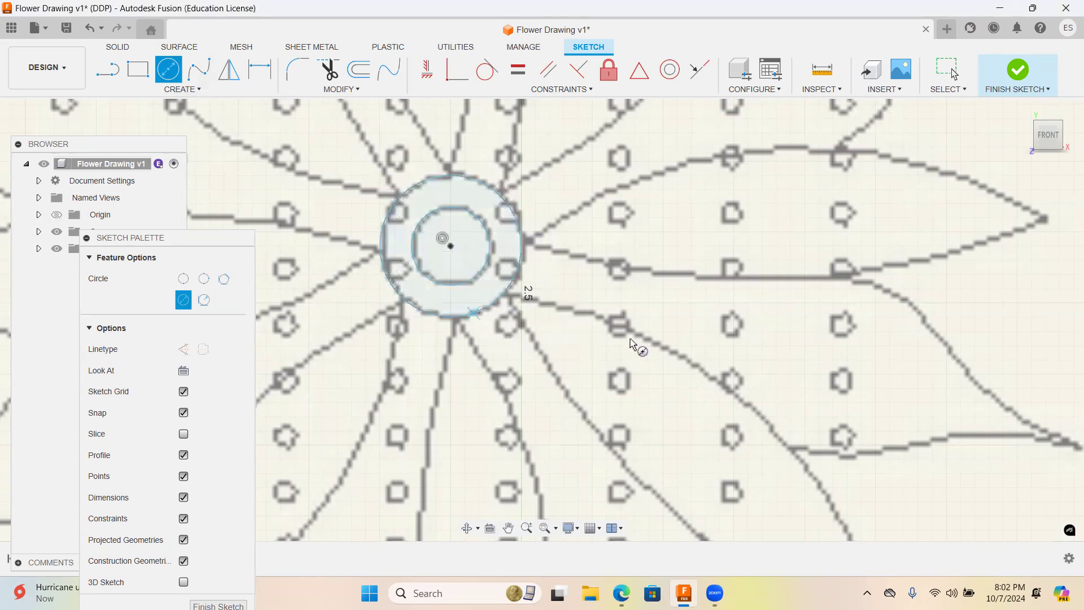
- Trace the lower edge of the curved petal on the flower's upper-left side with a fit point spline, from its tip to the outer circle
scroll(575, 294, down, 2)
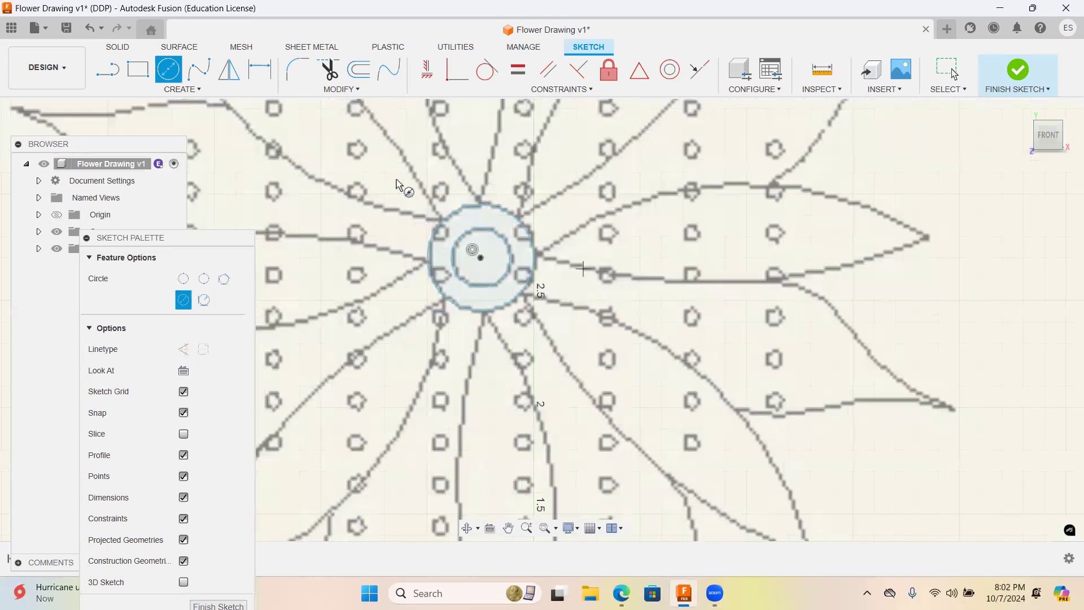
click(507, 529)
mouse_move(390, 376)
mouse_down()
mouse_move(655, 415)
mouse_move(666, 489)
mouse_up()
key(Escape)
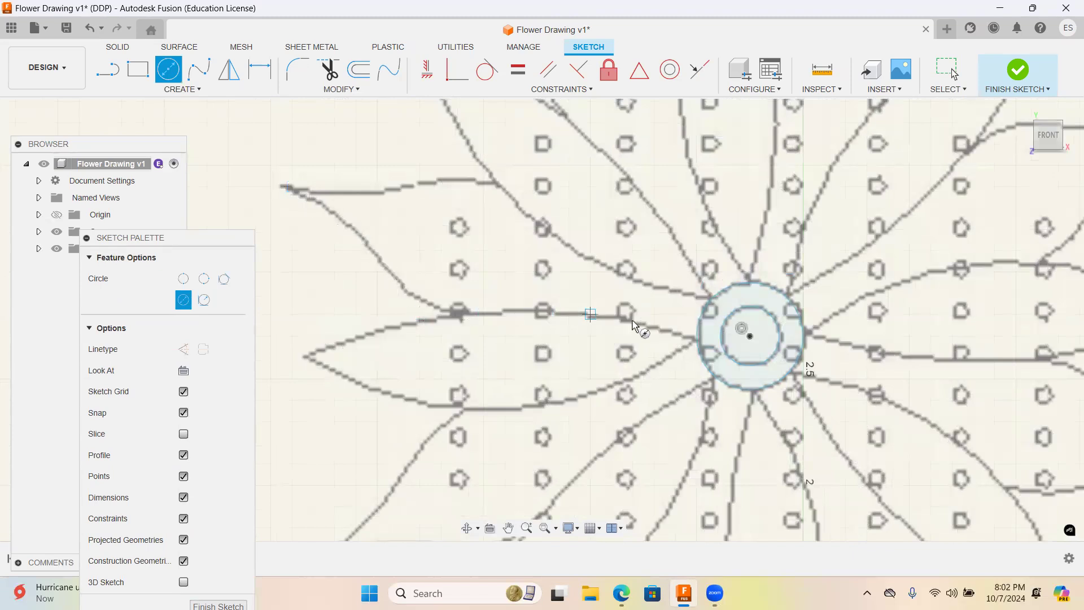
click(199, 77)
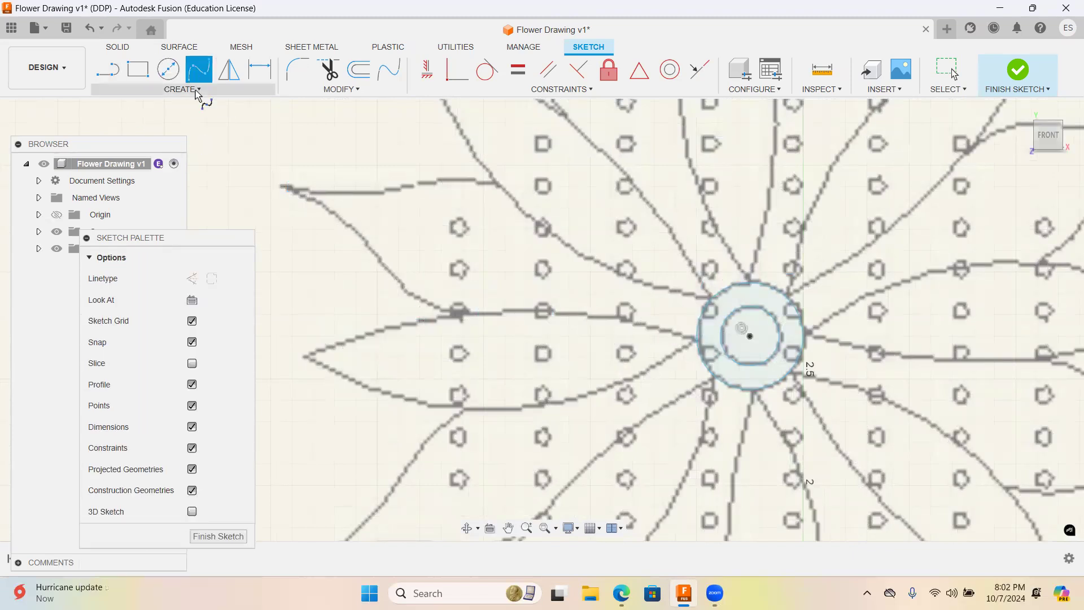
click(327, 209)
click(355, 228)
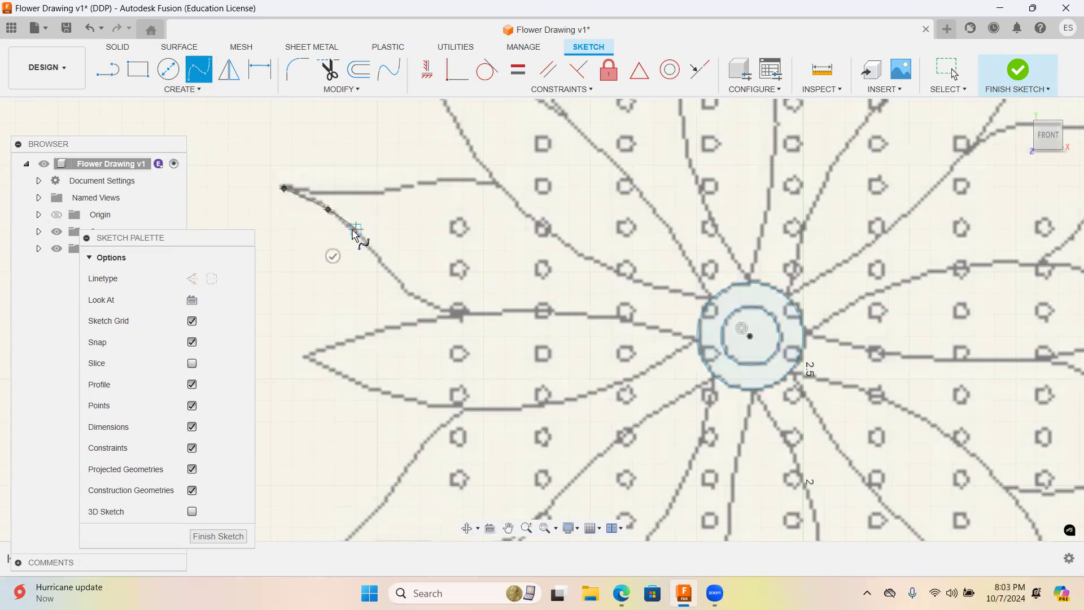
click(408, 292)
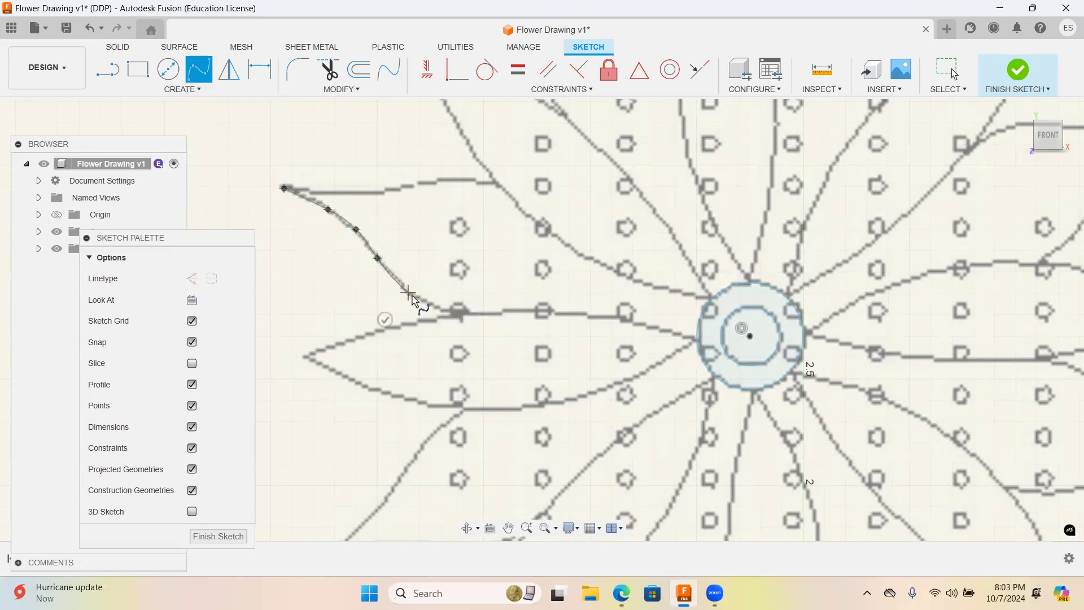
click(449, 313)
click(513, 312)
click(570, 313)
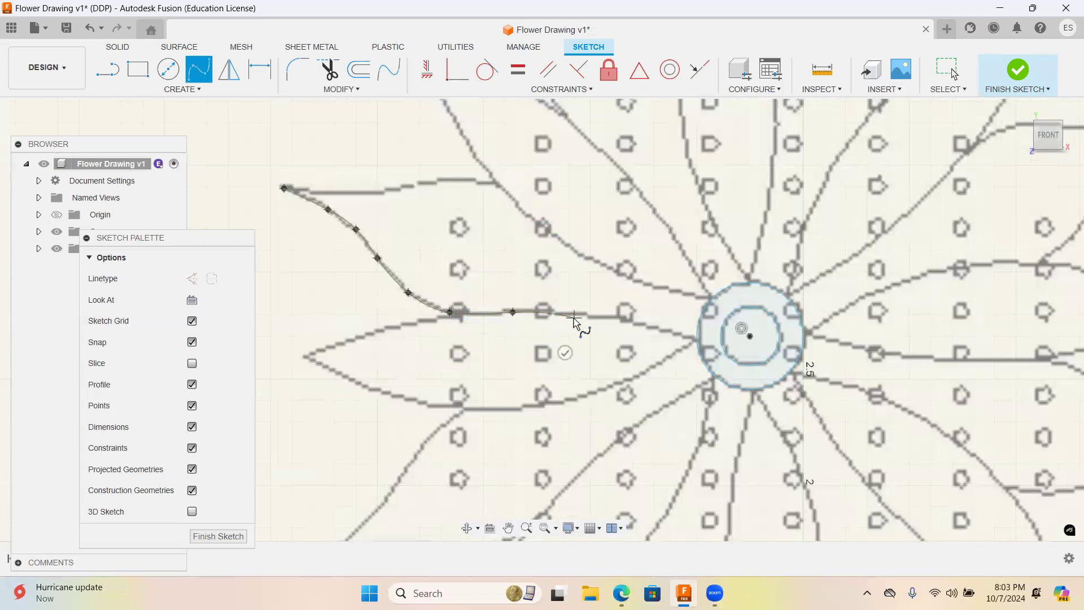
click(620, 316)
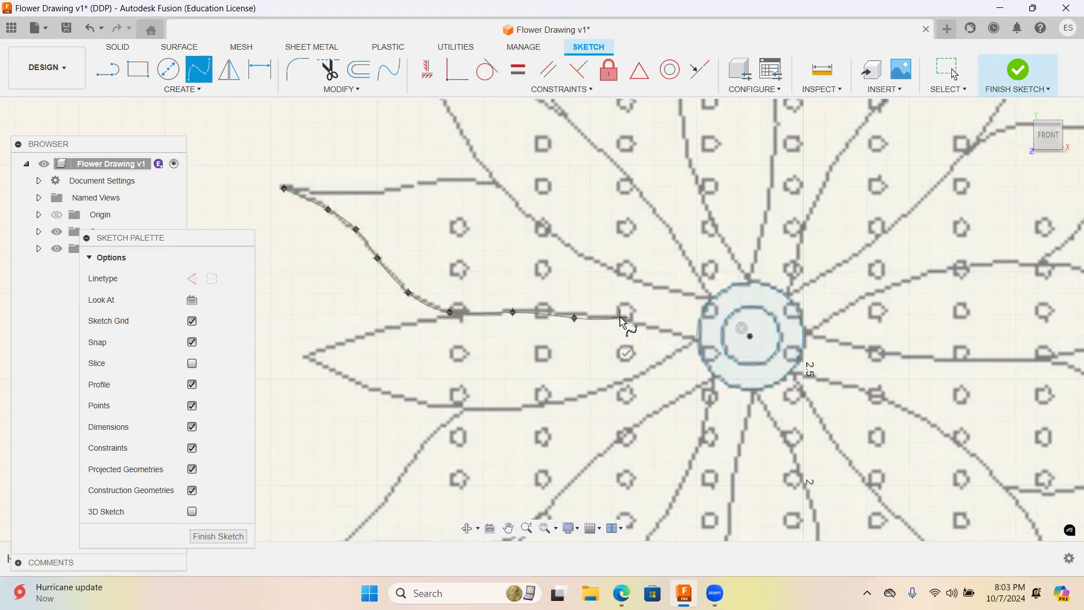
right_click(699, 341)
click(743, 342)
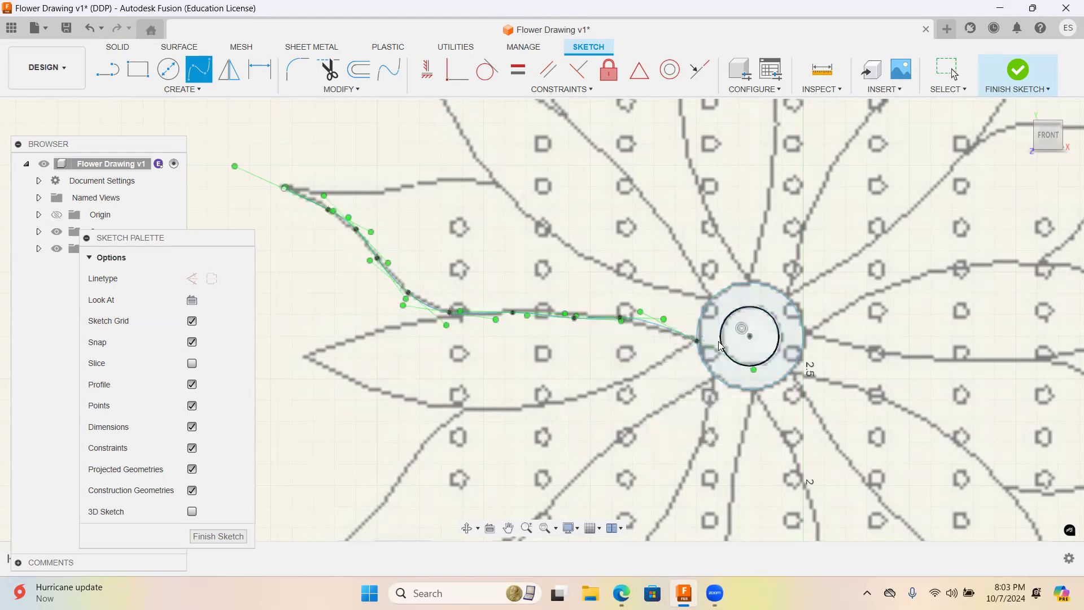
- Adjust the lower petal spline and its fit points to follow the canvas outline more closely
click(570, 316)
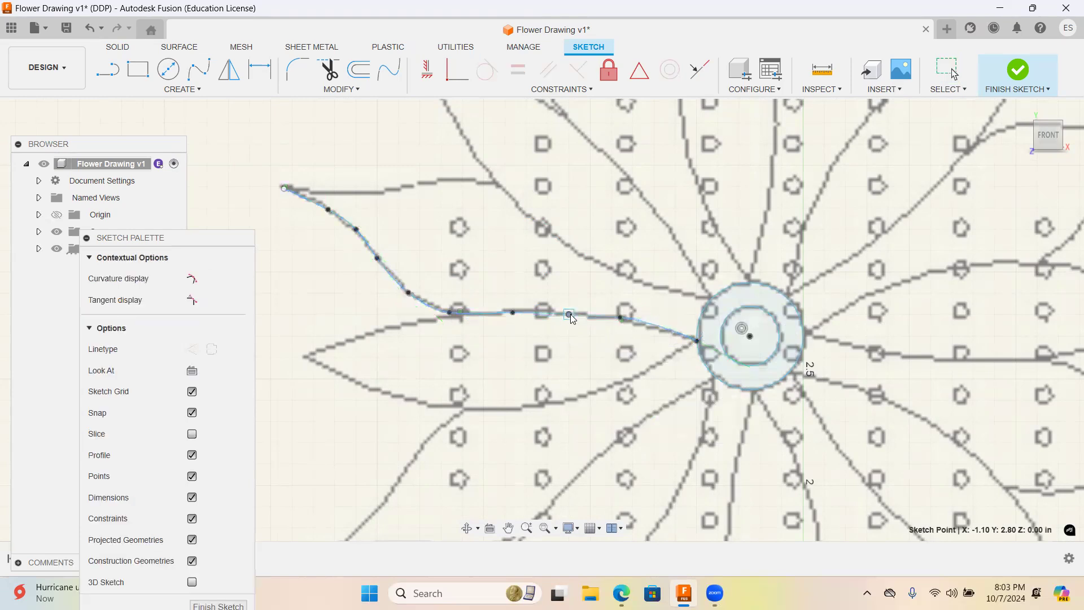
click(637, 327)
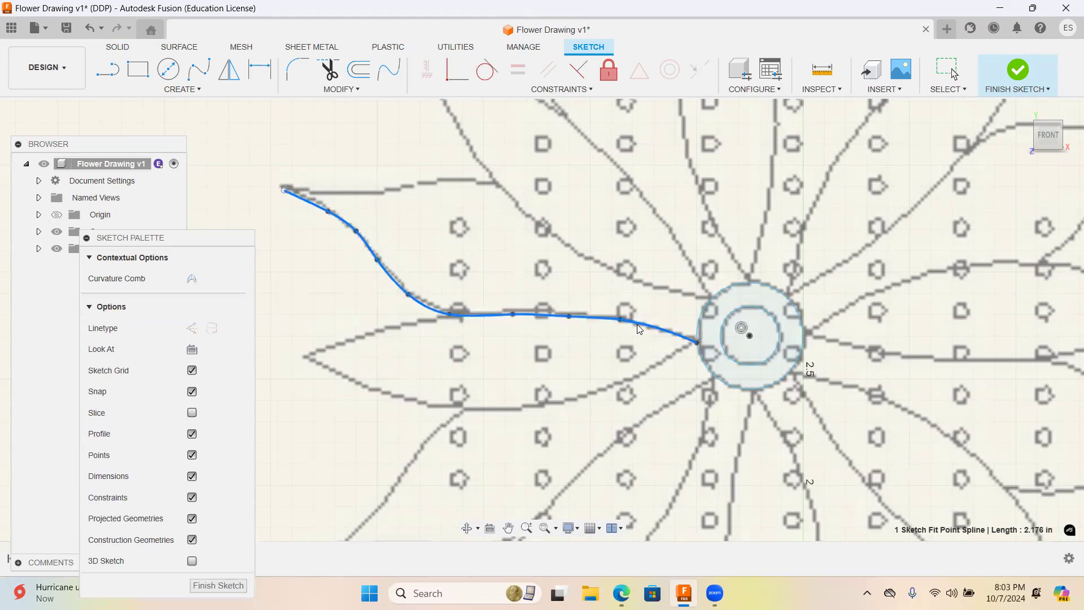
click(286, 190)
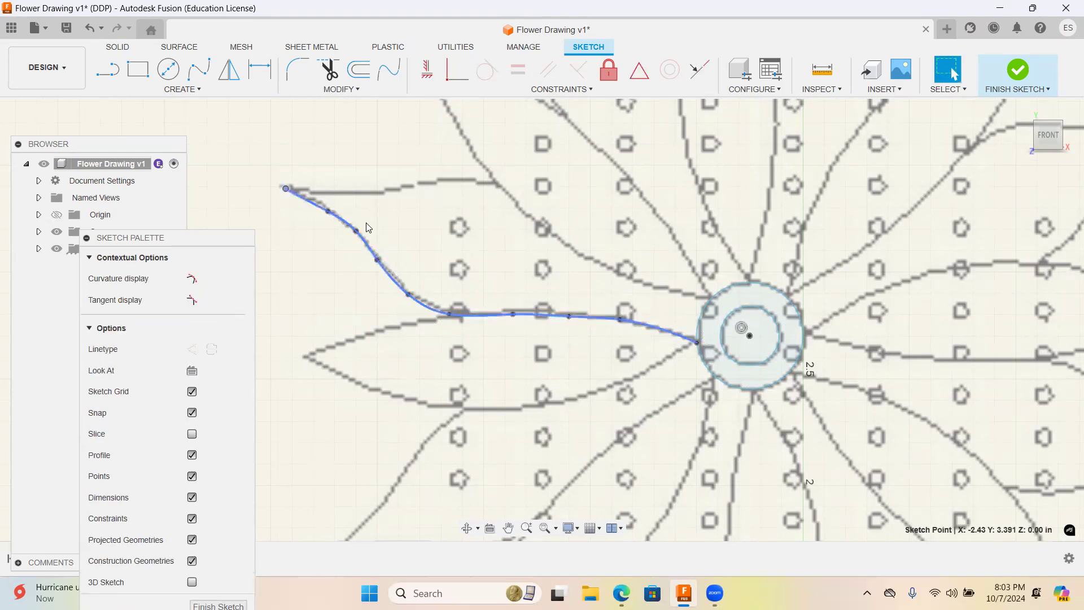
- Trace the upper edge of the curved petal with a fit point spline, from the petal's tip to the flower centre's outer circle
click(198, 69)
click(283, 188)
click(318, 193)
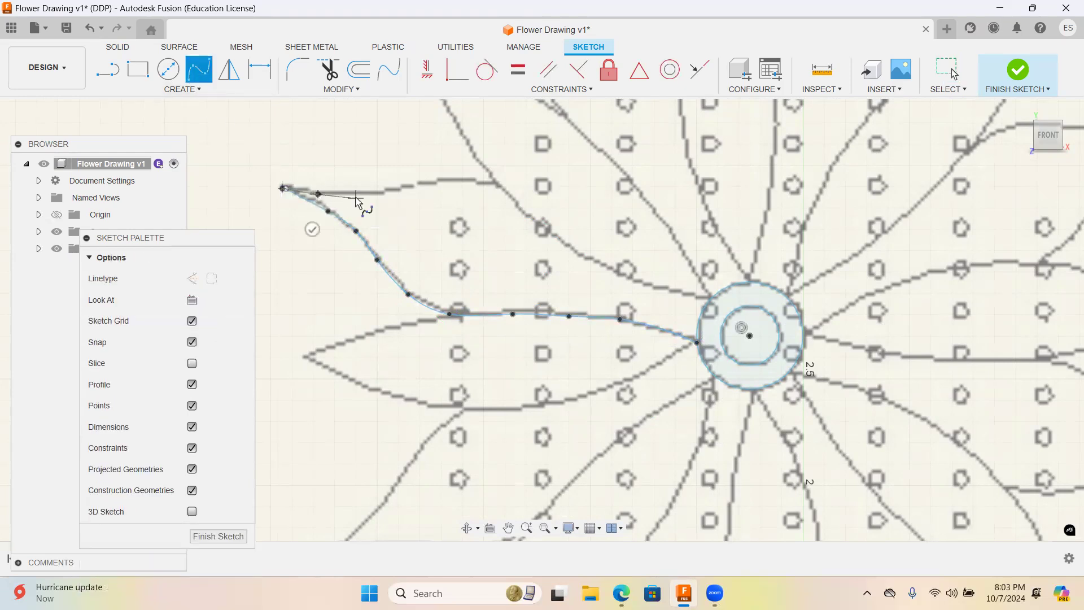
click(419, 182)
click(465, 179)
click(496, 182)
click(514, 199)
click(537, 220)
click(577, 250)
click(617, 272)
click(656, 287)
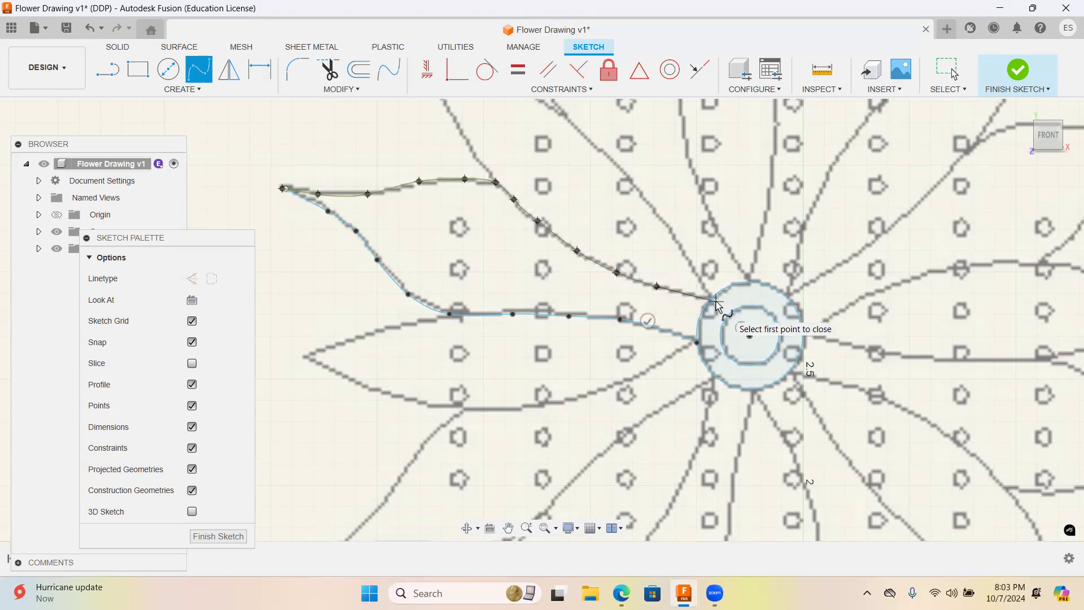
click(712, 302)
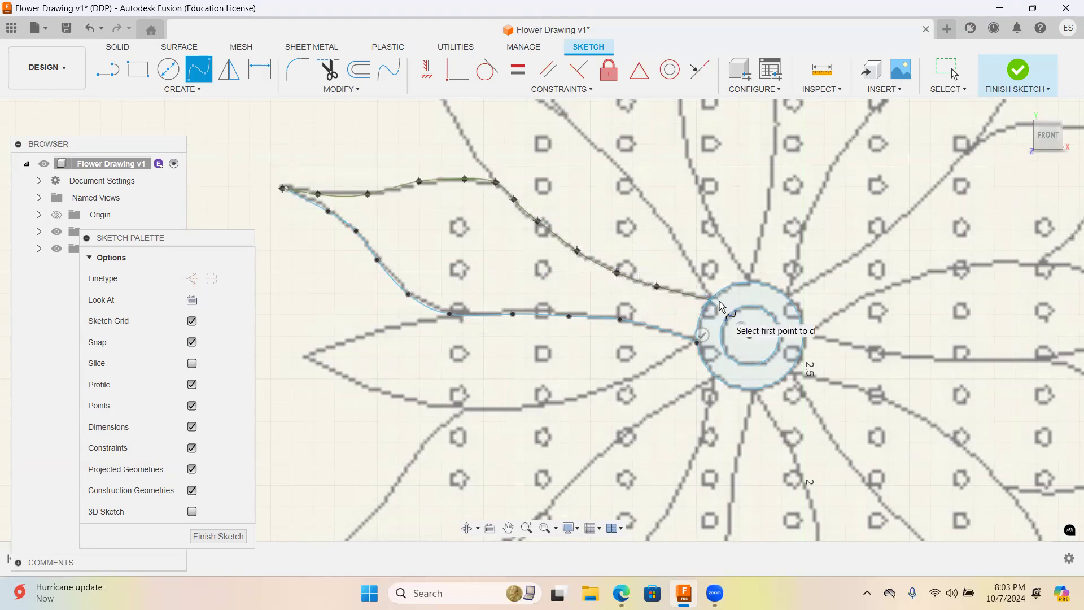
right_click(713, 302)
click(763, 302)
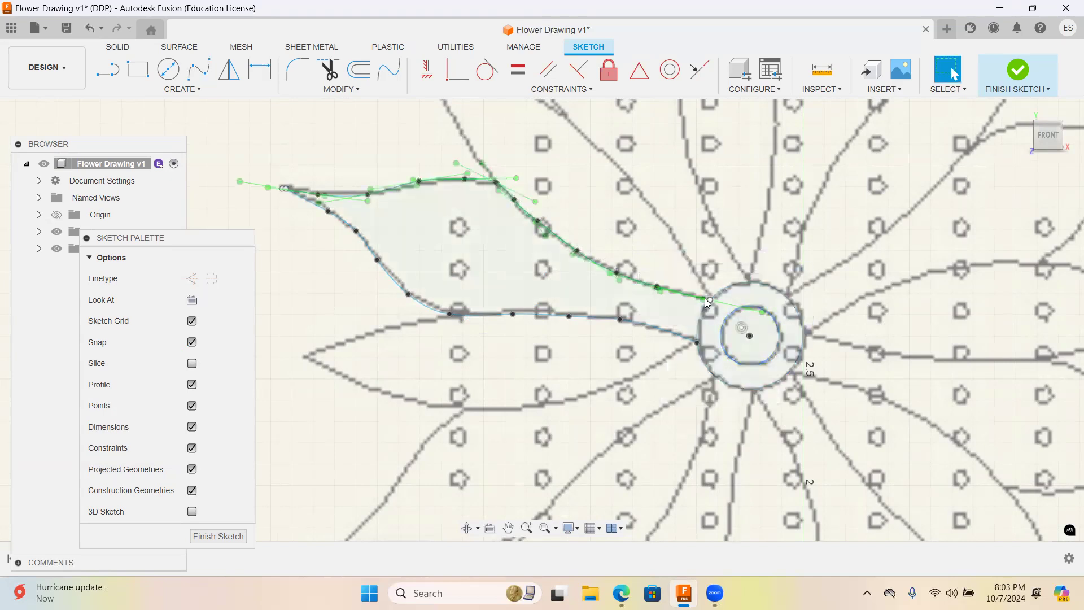
- Try to repeat the curved petal around the flower's centre point with a full circular pattern, quantity 8
scroll(596, 194, down, 4)
scroll(602, 200, down, 1)
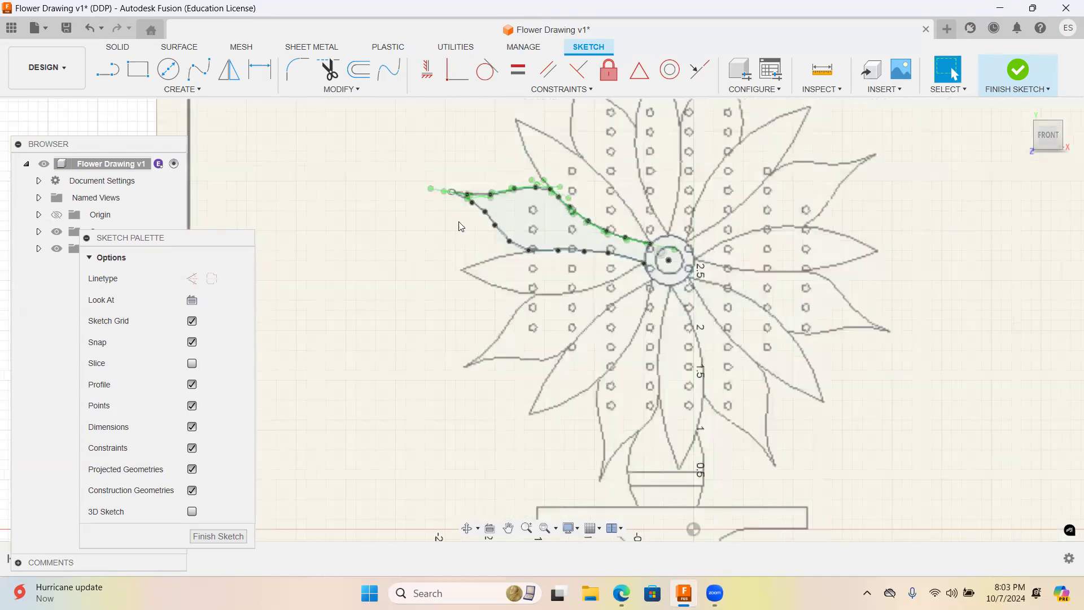
click(182, 89)
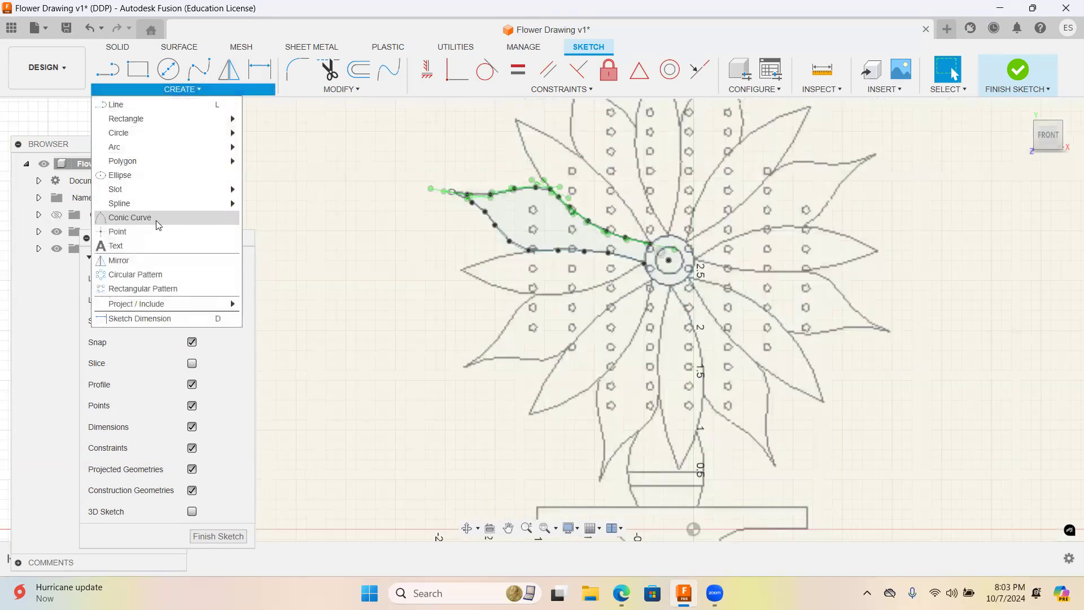
click(152, 275)
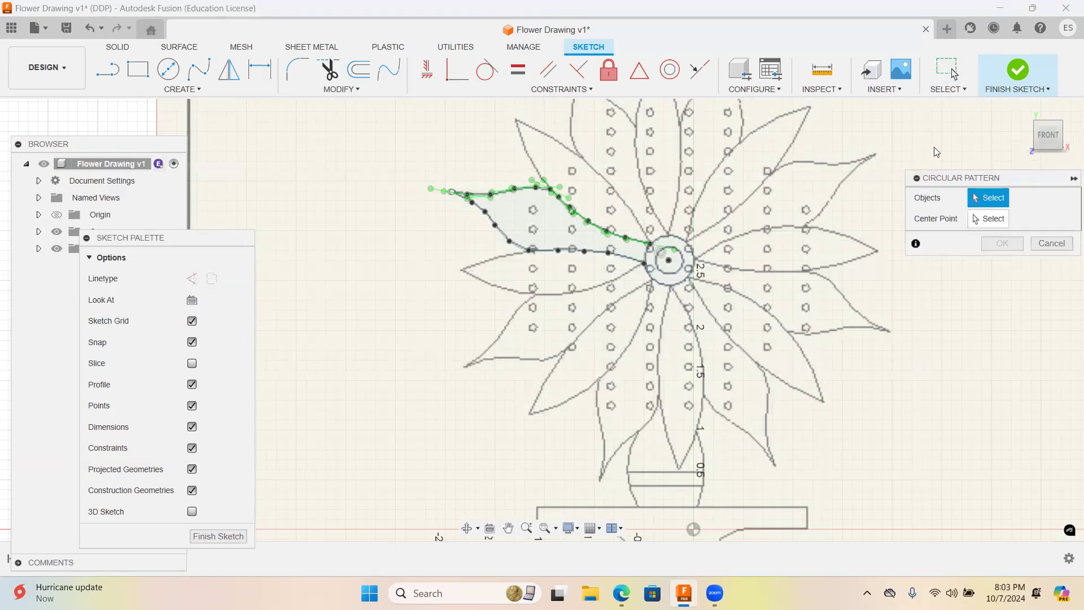
click(483, 208)
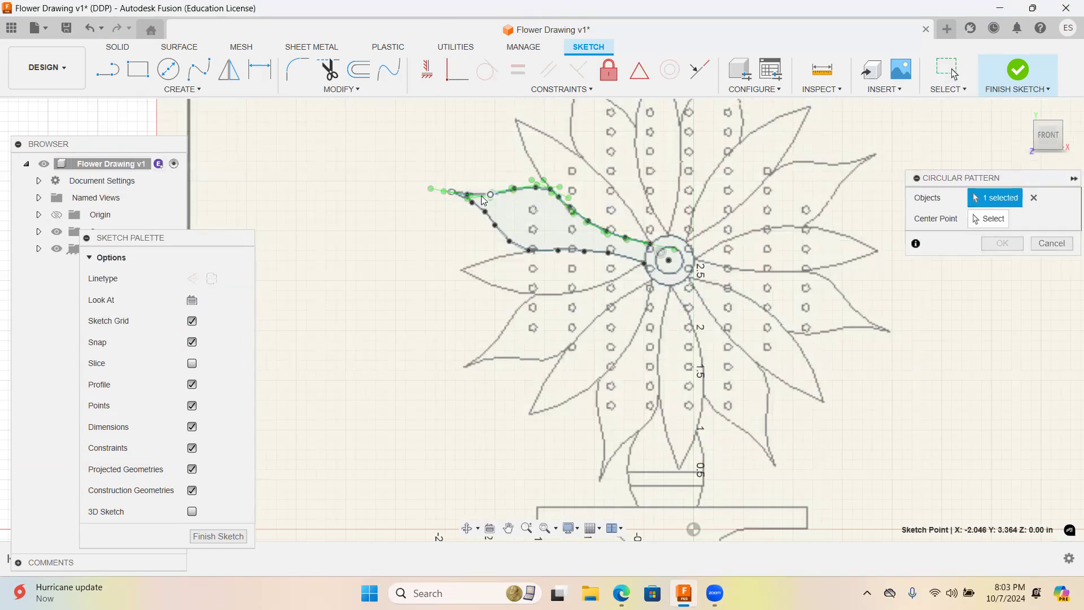
click(482, 210)
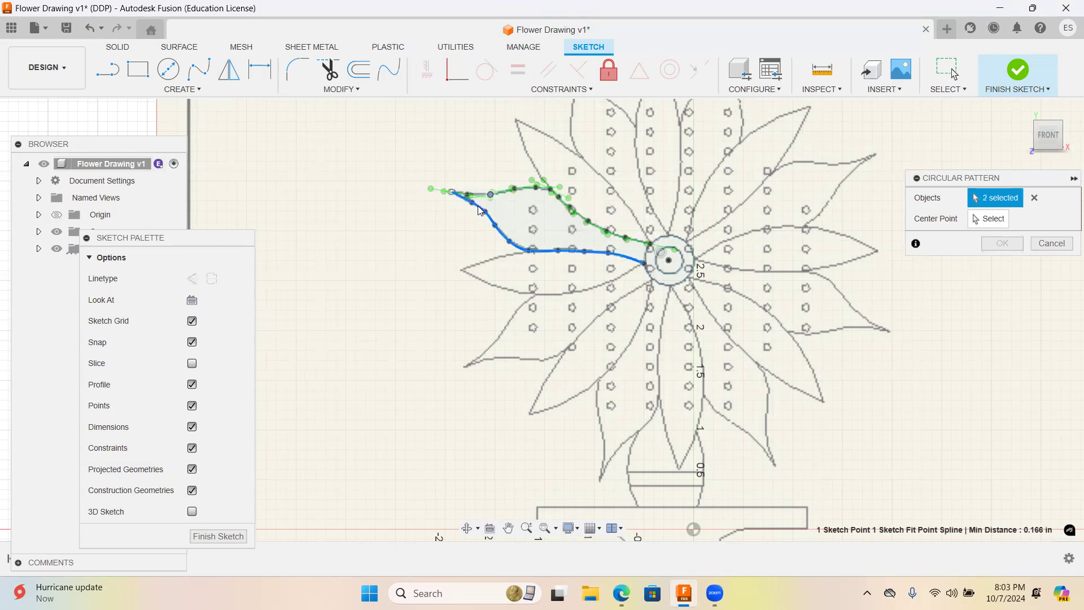
click(994, 219)
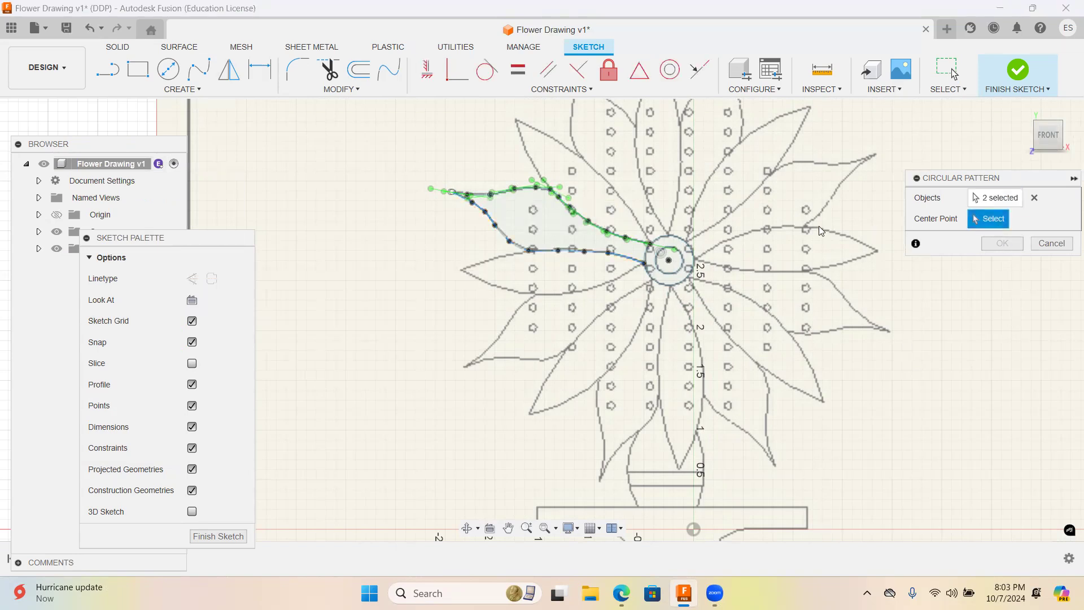
click(669, 263)
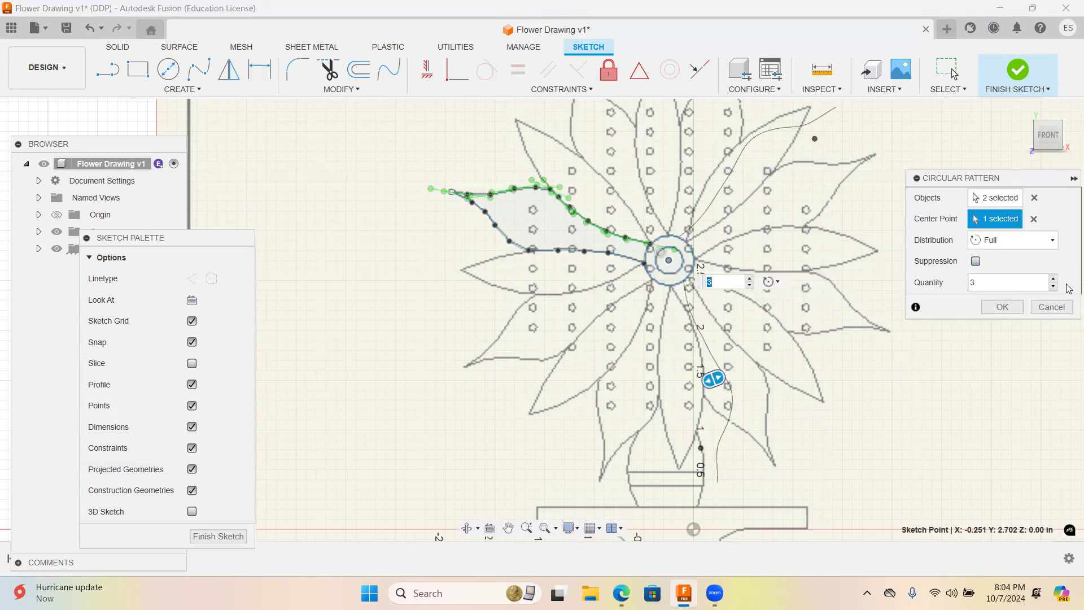
drag(990, 283, 946, 284)
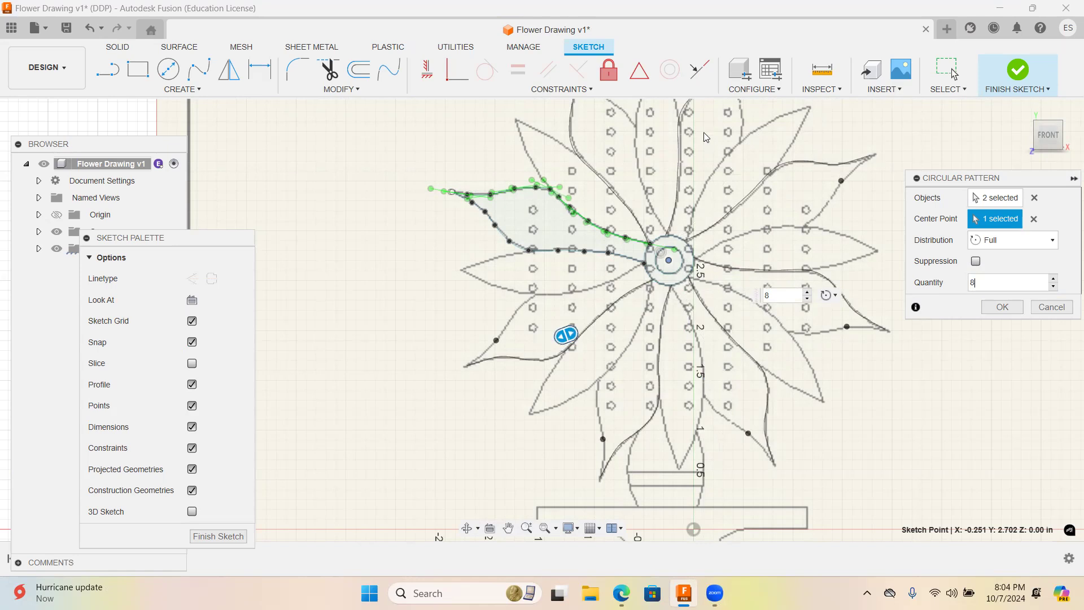
click(995, 308)
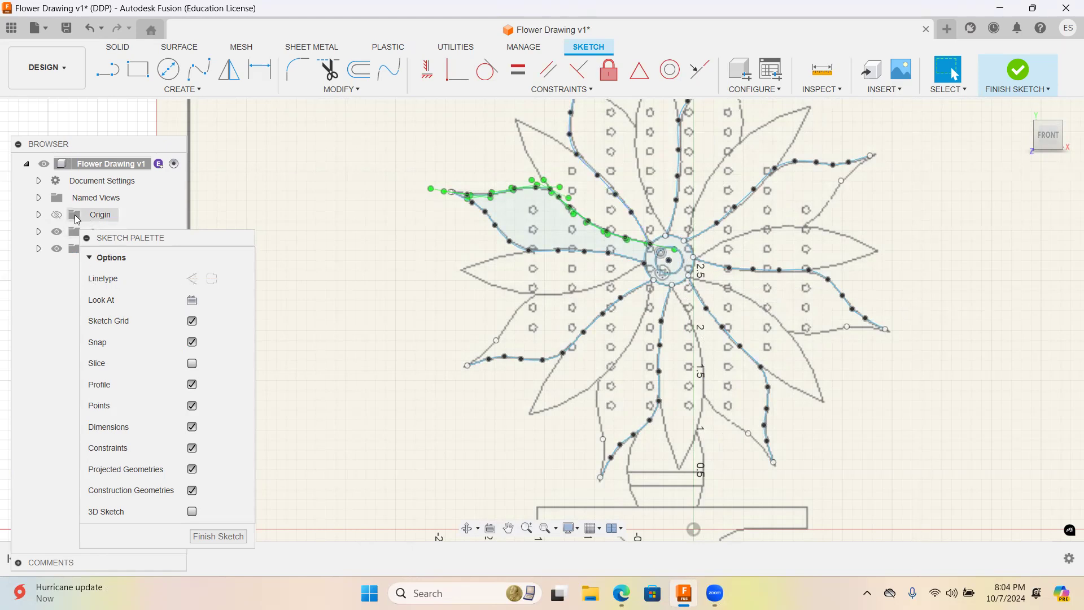
- Hide the canvas to check the patterned curves, and undo both the hiding and the circular pattern
drag(108, 242, 101, 290)
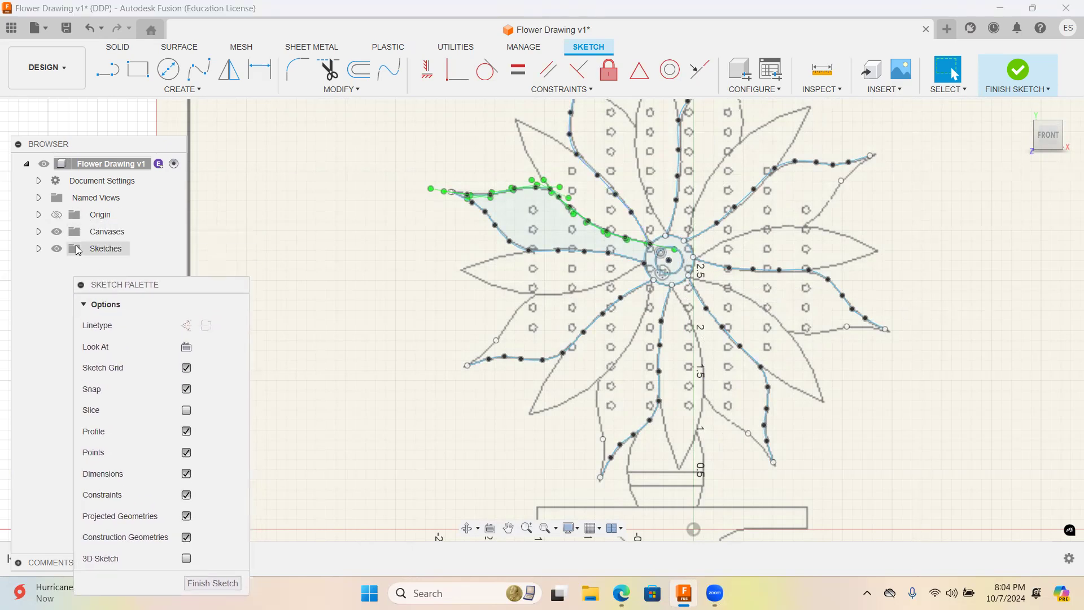
click(57, 232)
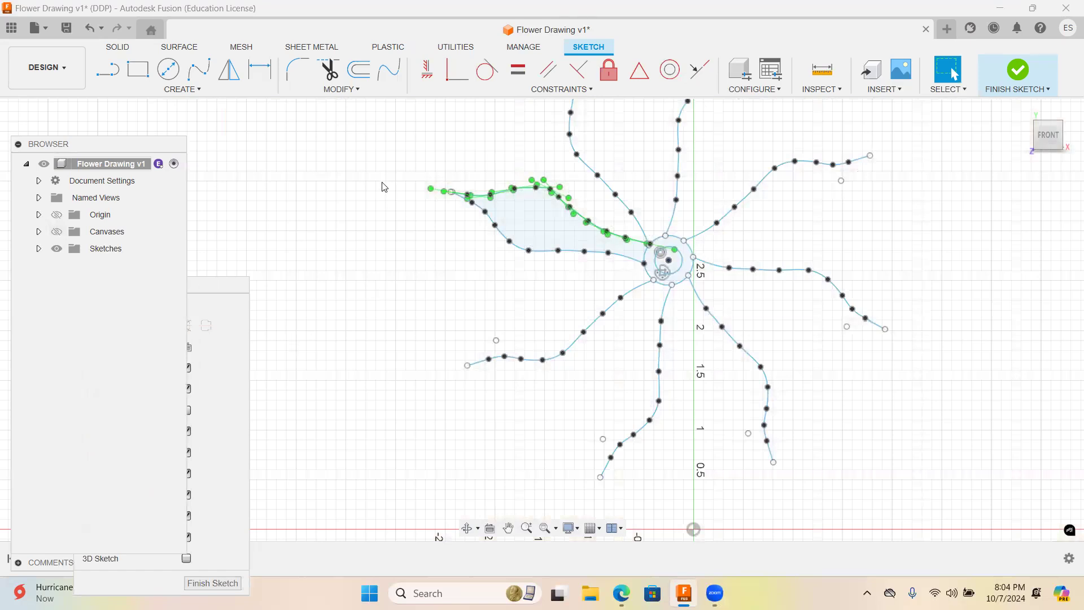
click(89, 28)
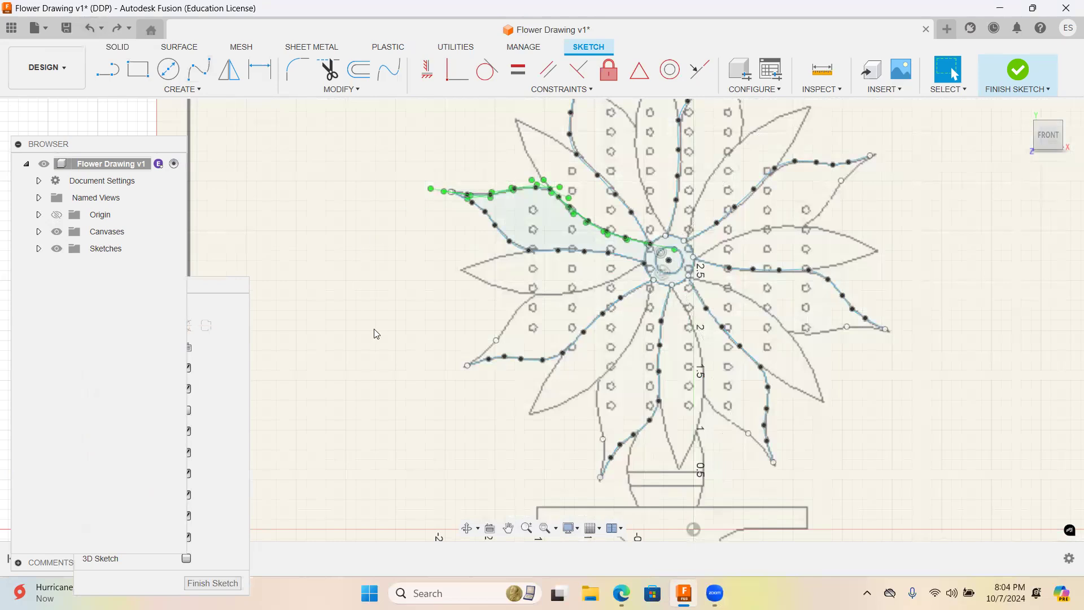
click(89, 28)
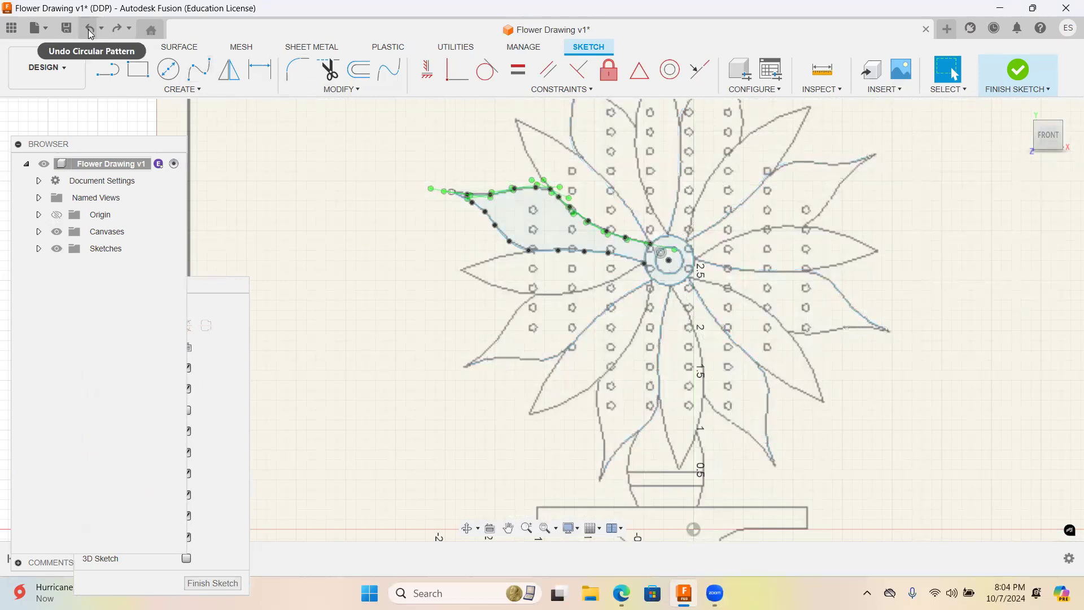
click(182, 90)
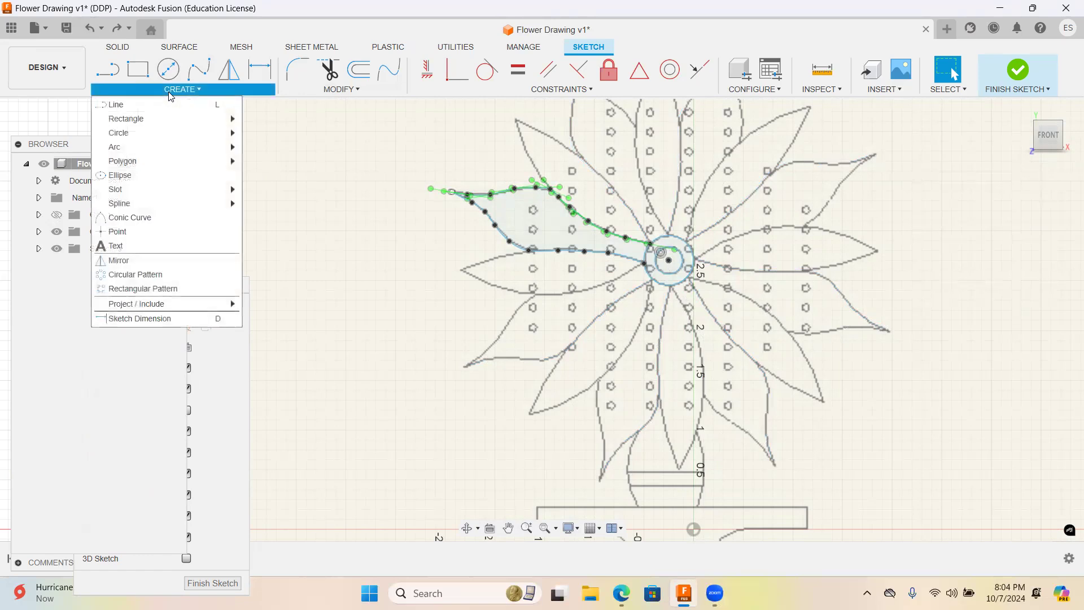
click(141, 274)
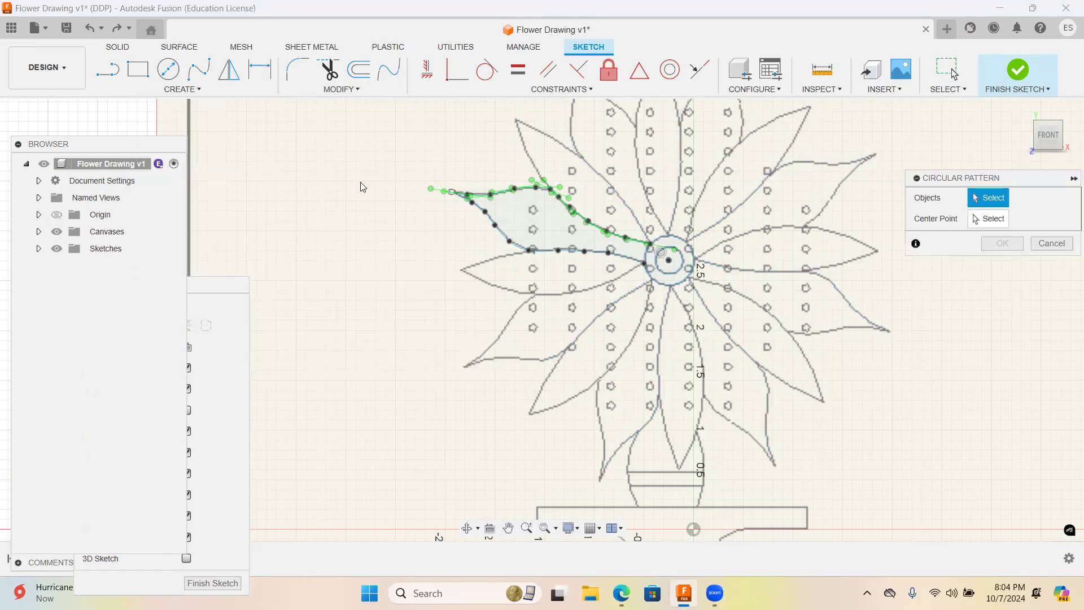
click(523, 190)
click(525, 188)
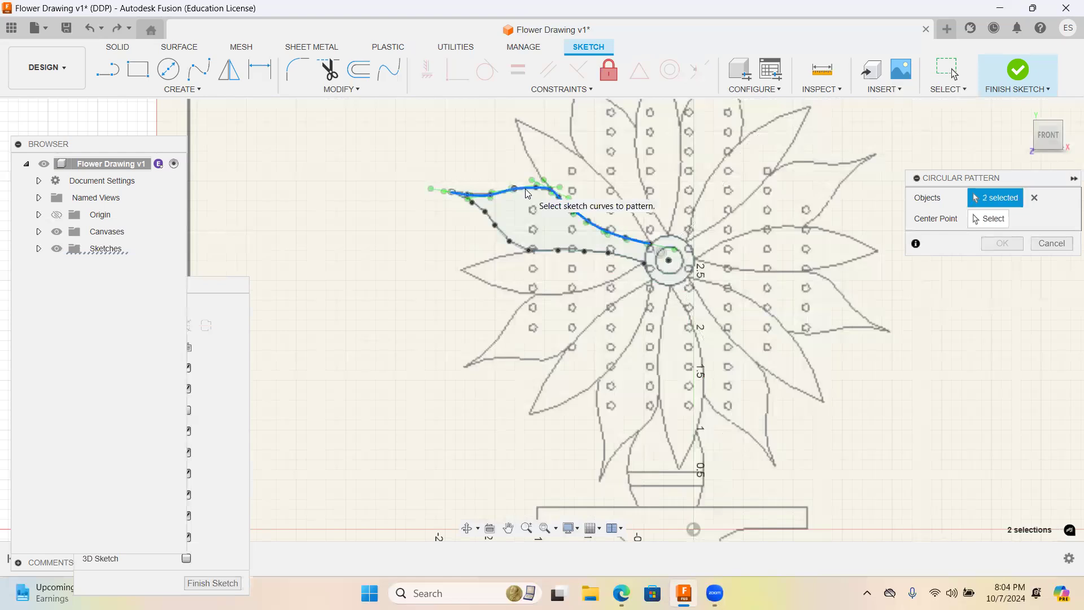
key(Escape)
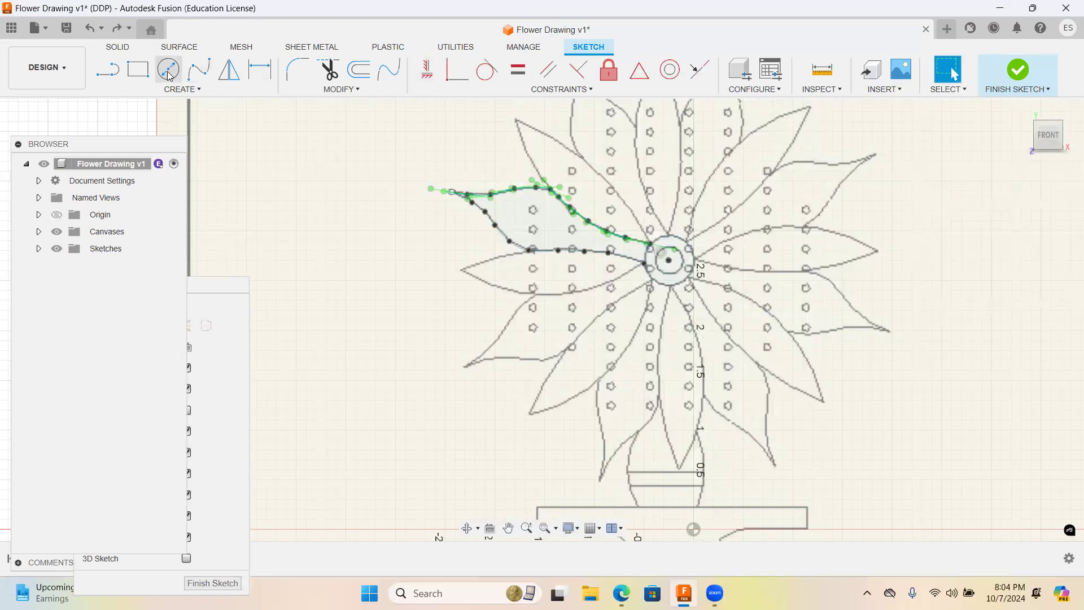
- Pattern the curved petal's upper and lower splines in a full circle around the flower's centre point, with a quantity of 8
click(182, 89)
click(148, 280)
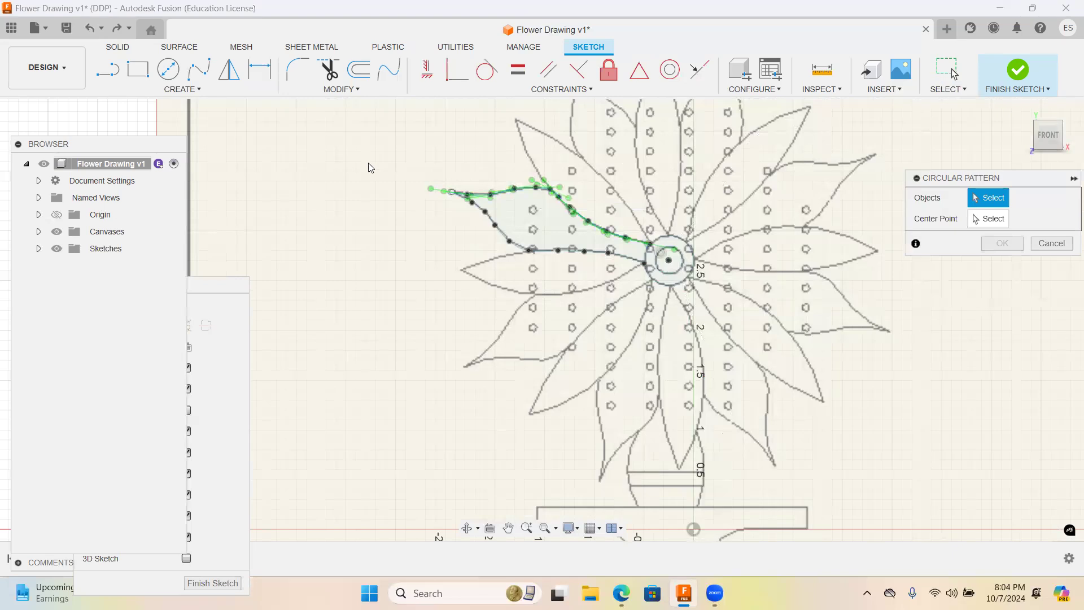
click(506, 195)
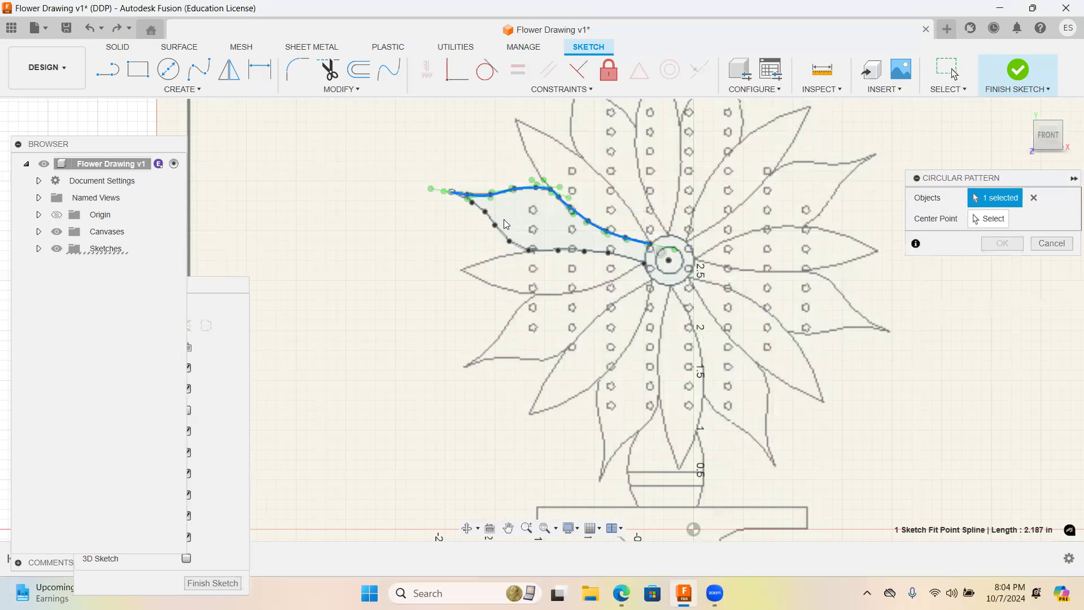
click(543, 249)
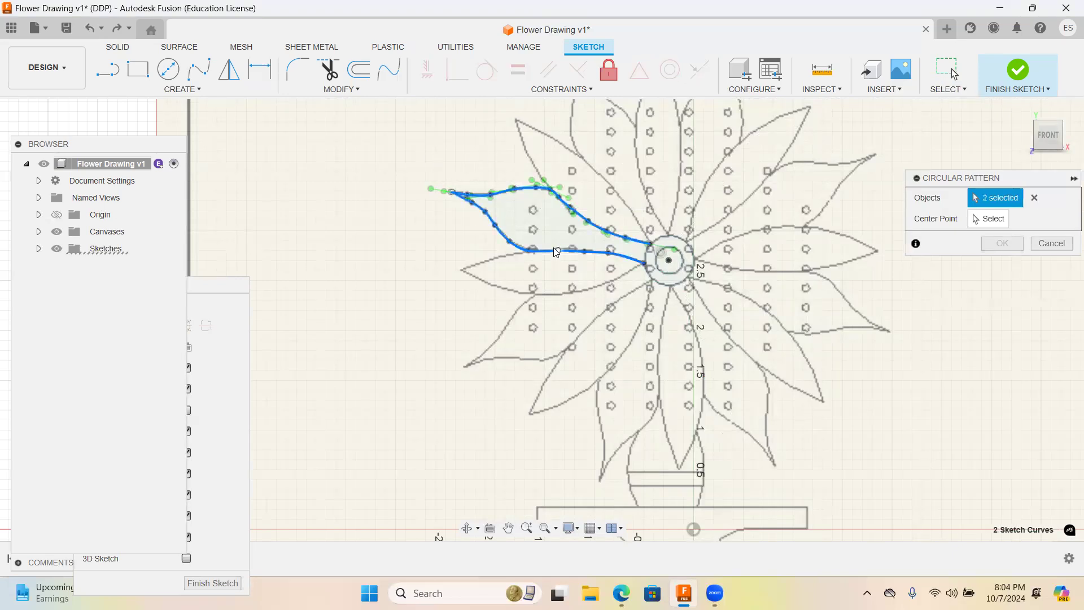
click(985, 219)
click(669, 261)
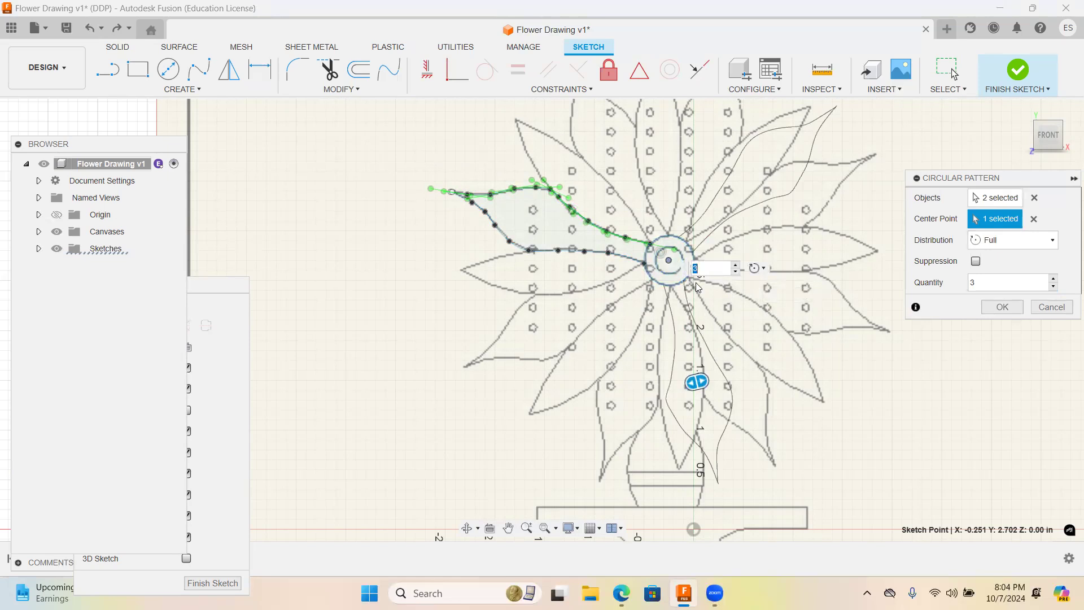
click(1007, 277)
click(1002, 306)
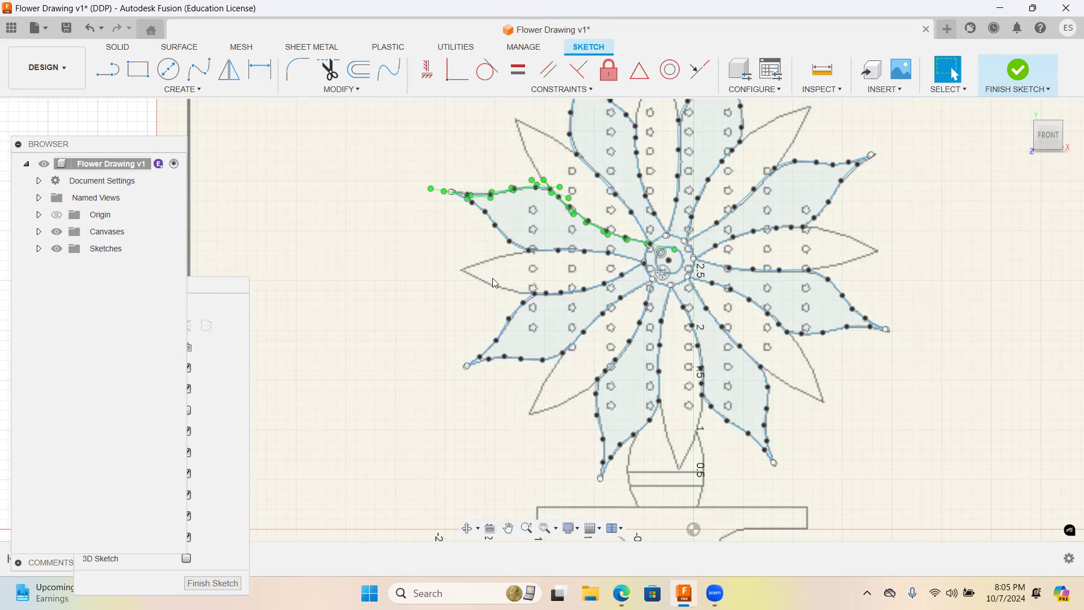
- Trace the lower edge of the symmetrical pointed petal on the flower's left side with a 3-point arc from its tip to the outer circle
scroll(542, 282, up, 5)
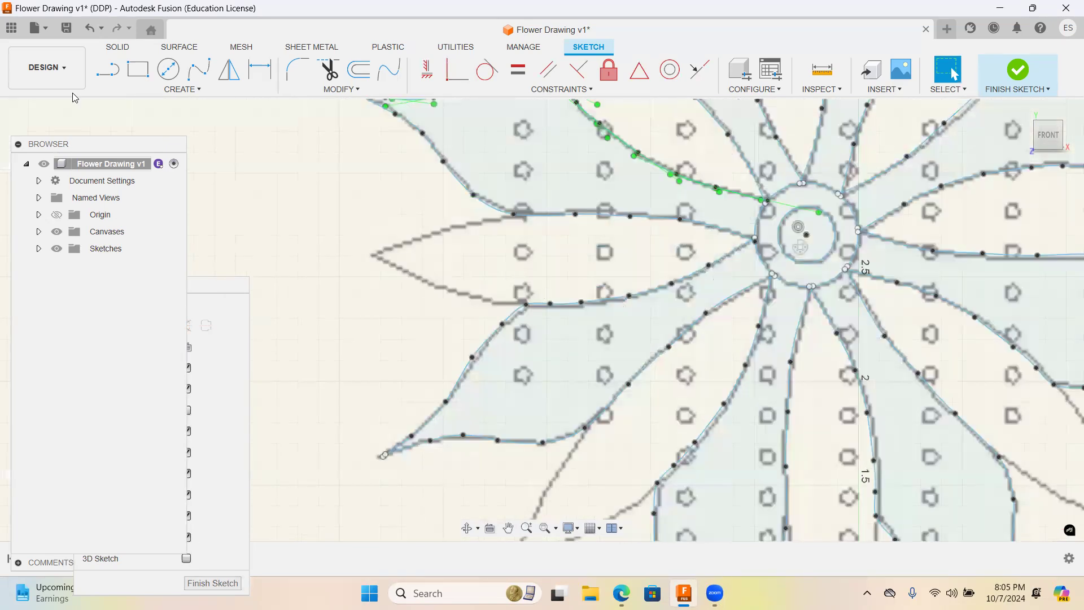
click(174, 95)
mouse_move(164, 147)
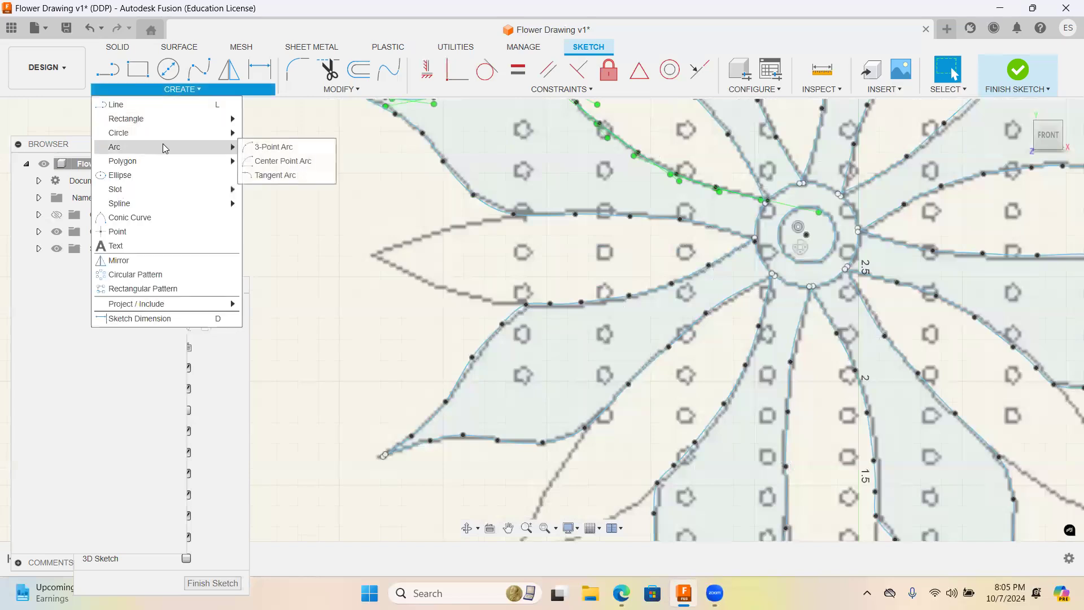
click(253, 148)
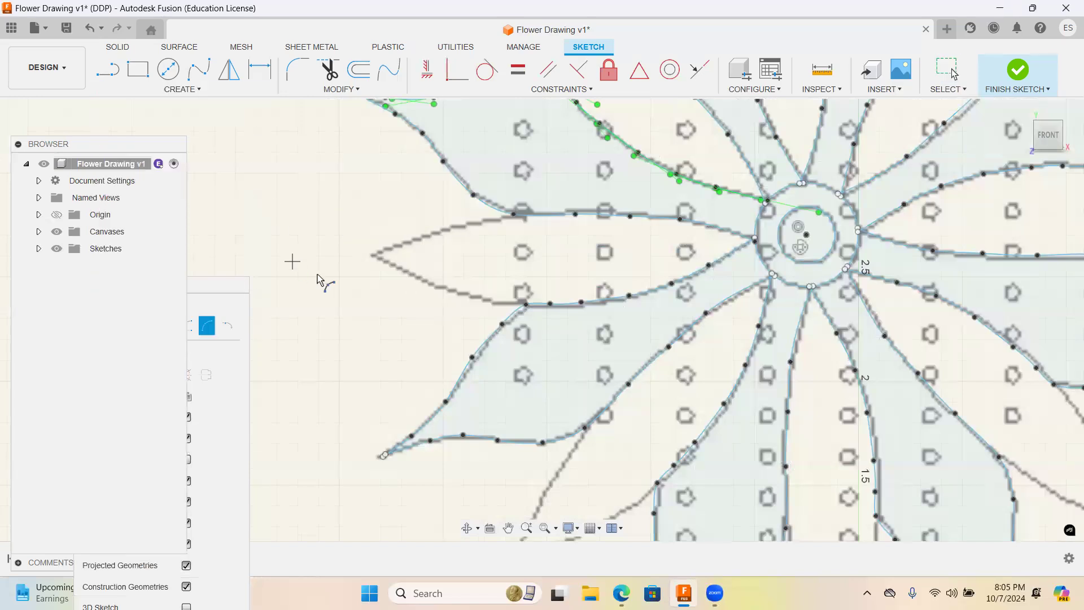
click(374, 257)
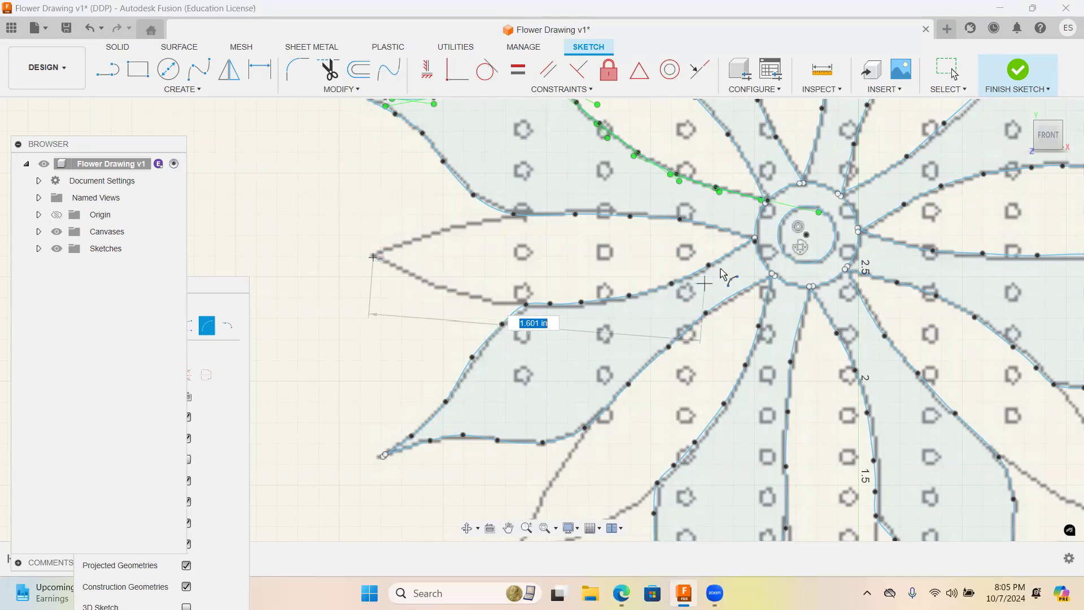
click(753, 240)
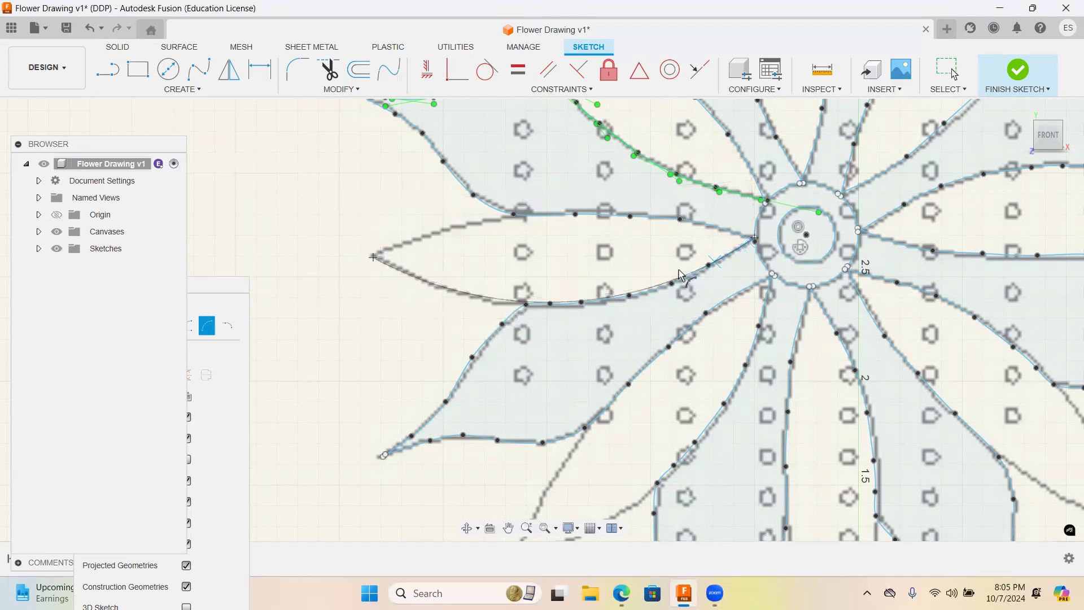
click(671, 286)
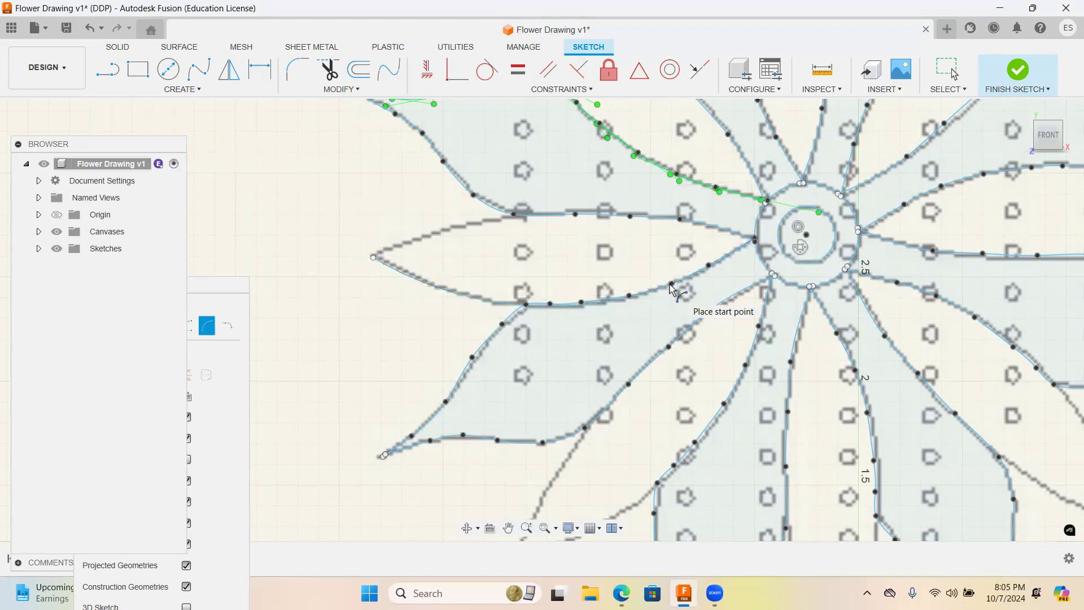
right_click(671, 288)
click(719, 284)
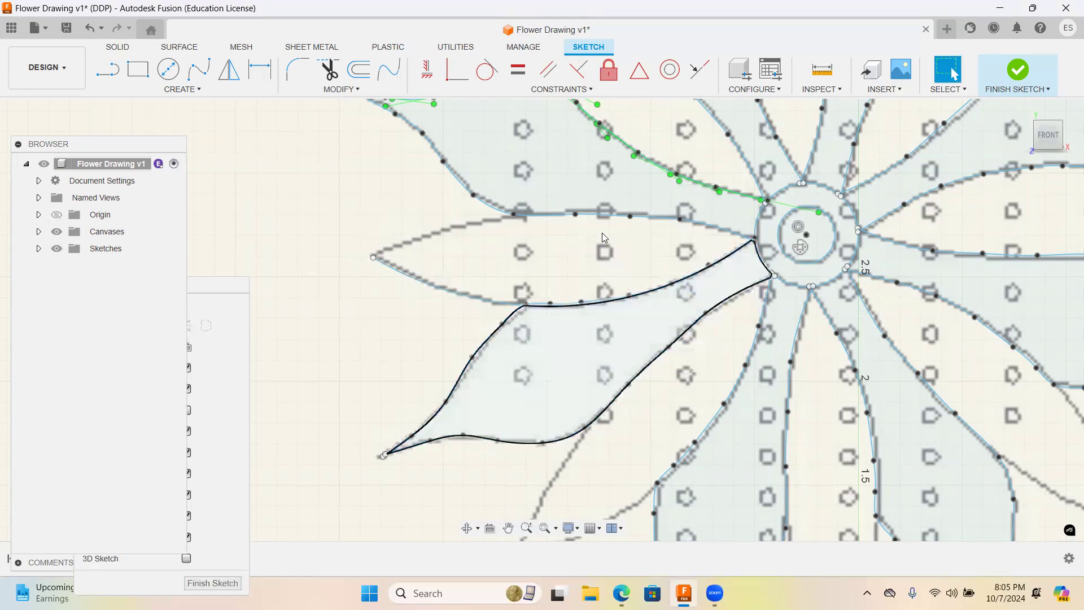
- Trace the upper edge of the symmetrical pointed petal with a 3-point arc from its outer tip to the outer centre circle
click(186, 88)
mouse_move(236, 148)
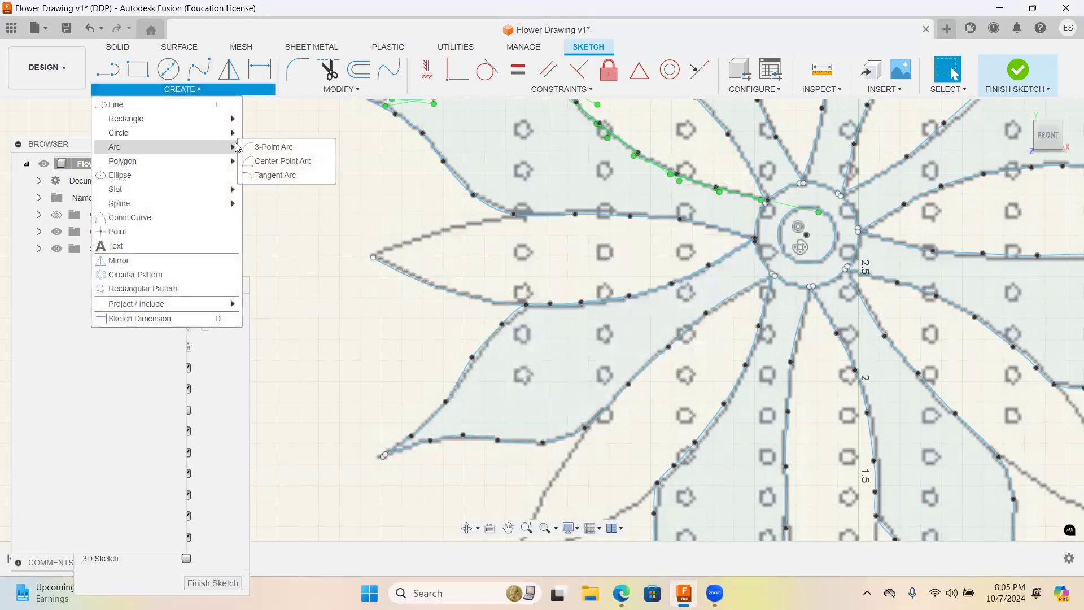
click(273, 147)
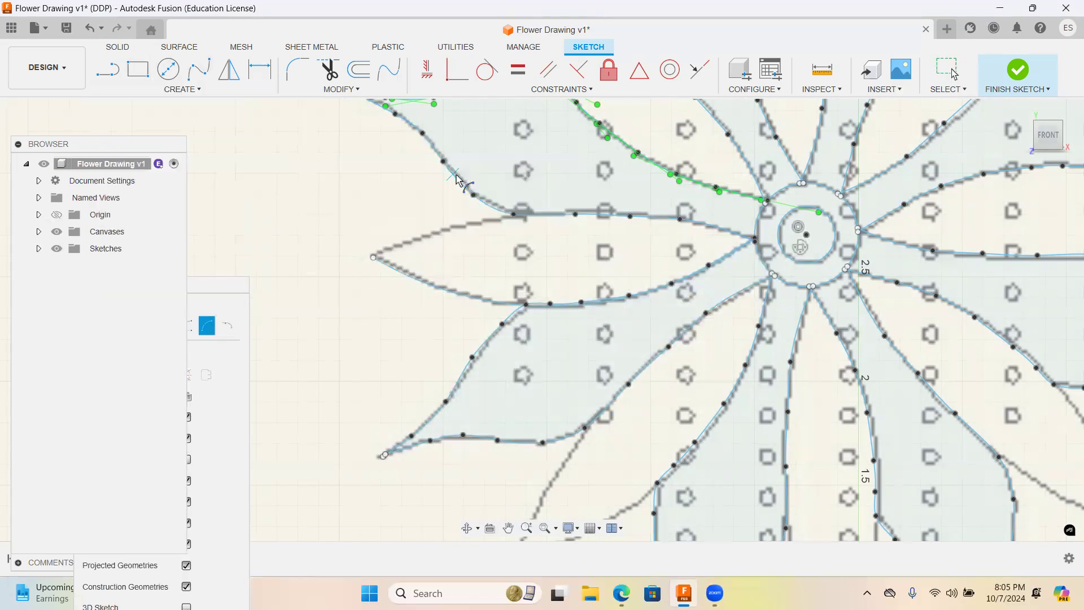
click(373, 258)
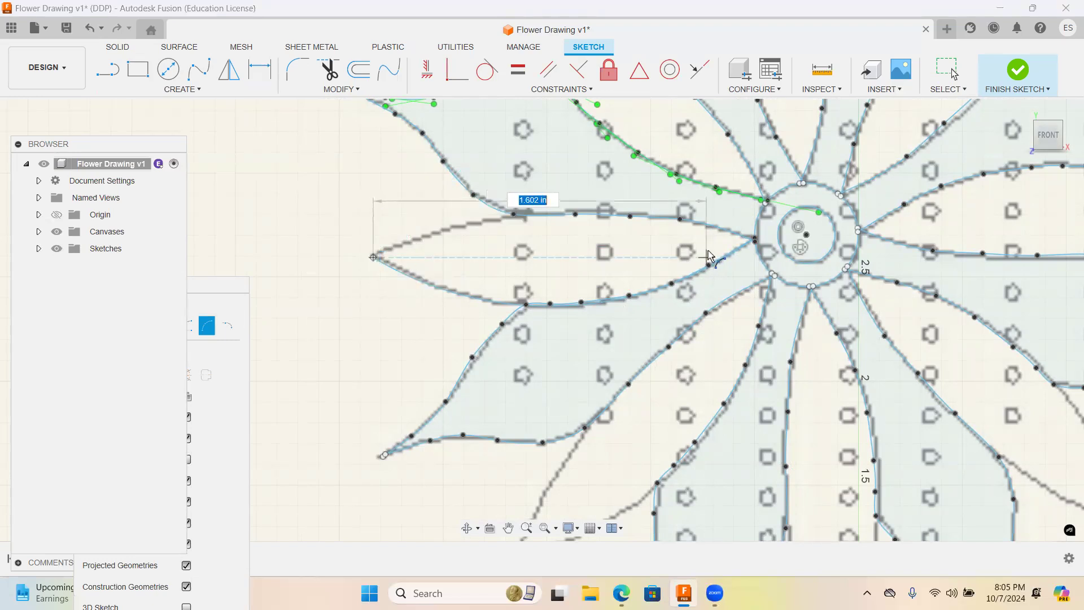
click(756, 239)
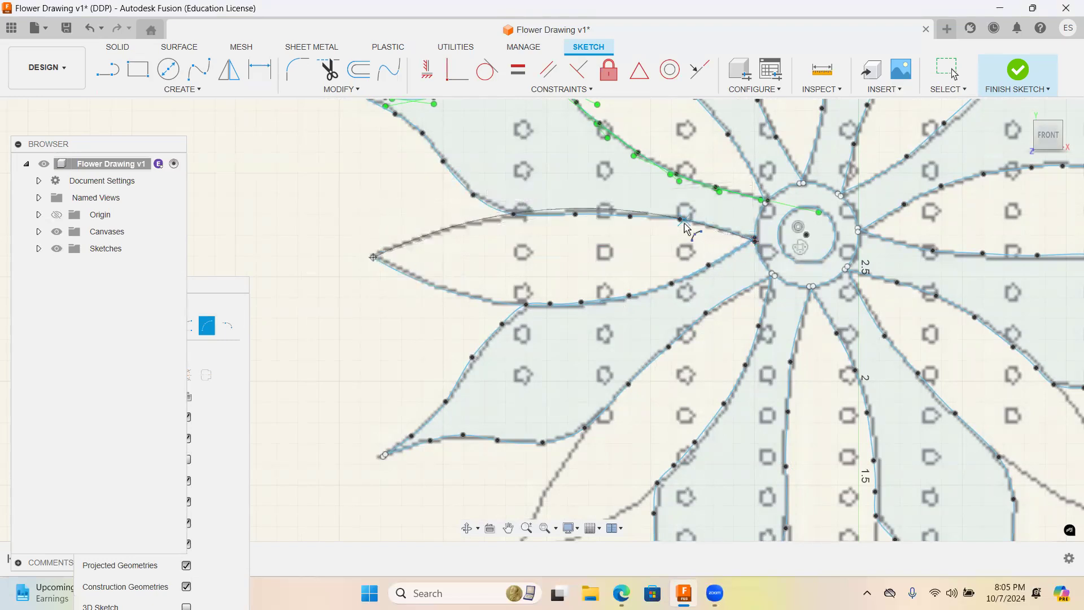
click(683, 220)
right_click(680, 224)
click(723, 226)
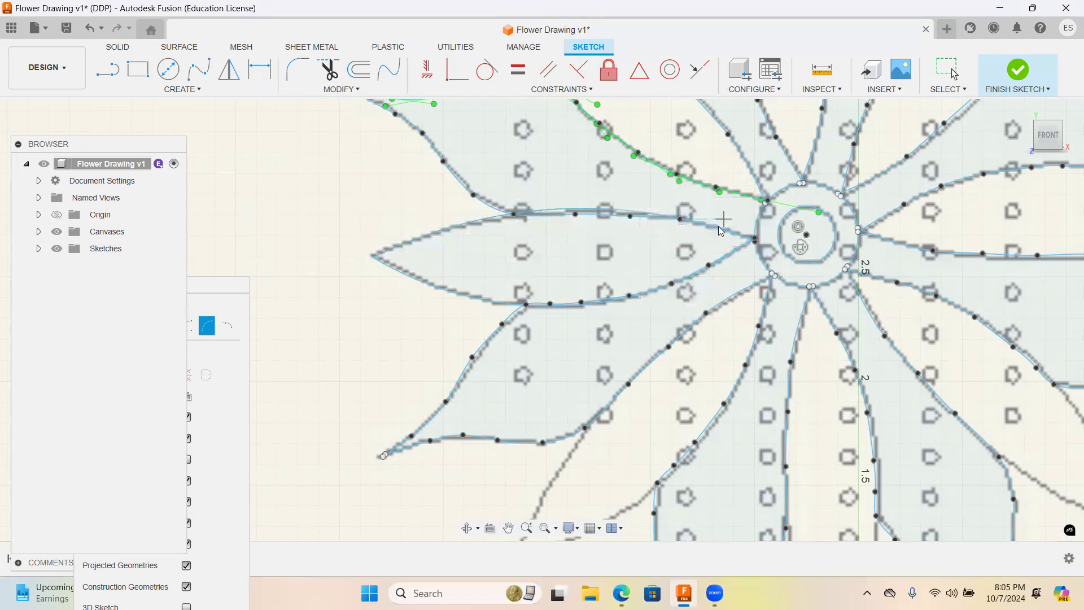
- Pattern the pointed petal's two arcs in a full circle around the flower's centre point, with a quantity of 8
click(200, 89)
click(148, 275)
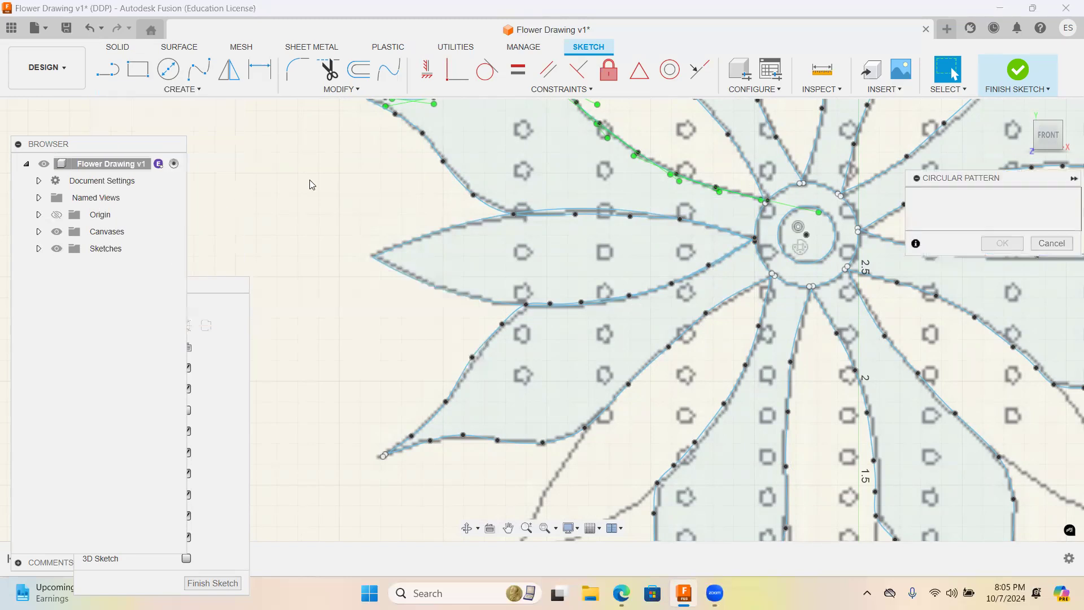
click(407, 237)
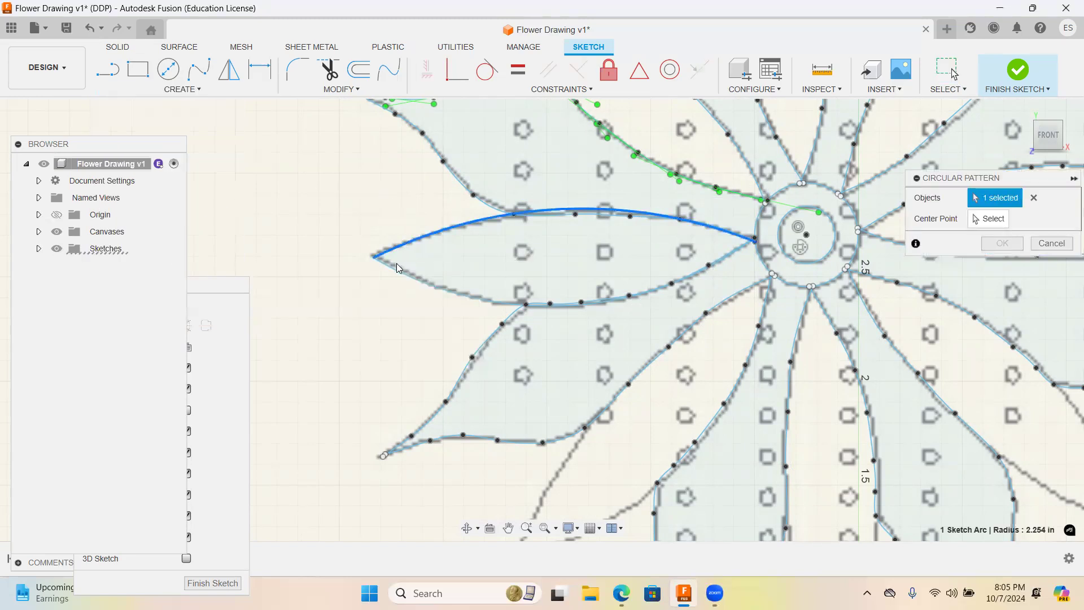
click(434, 283)
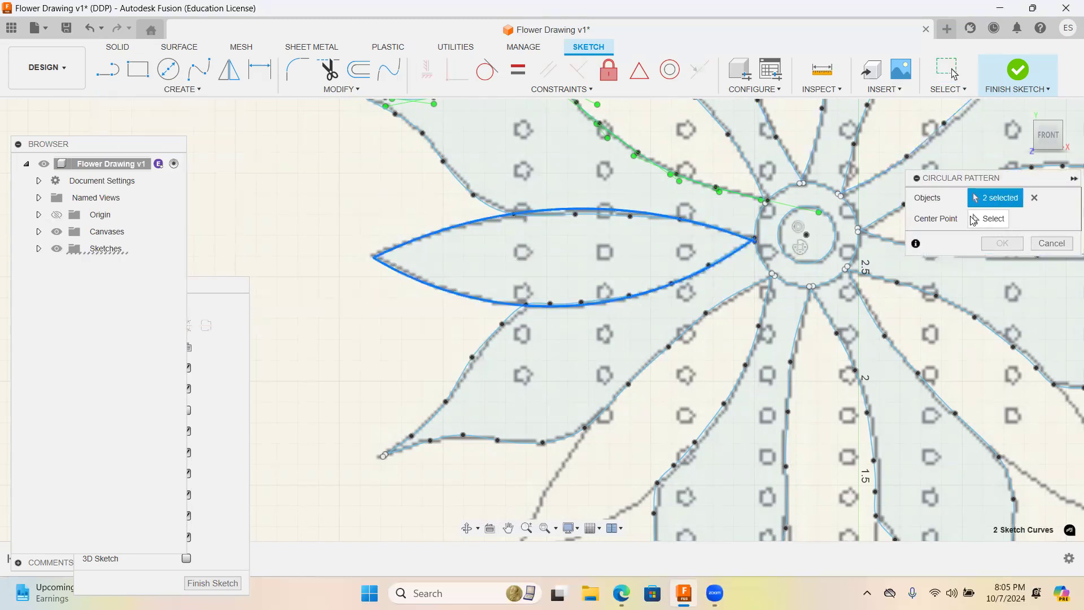
click(988, 219)
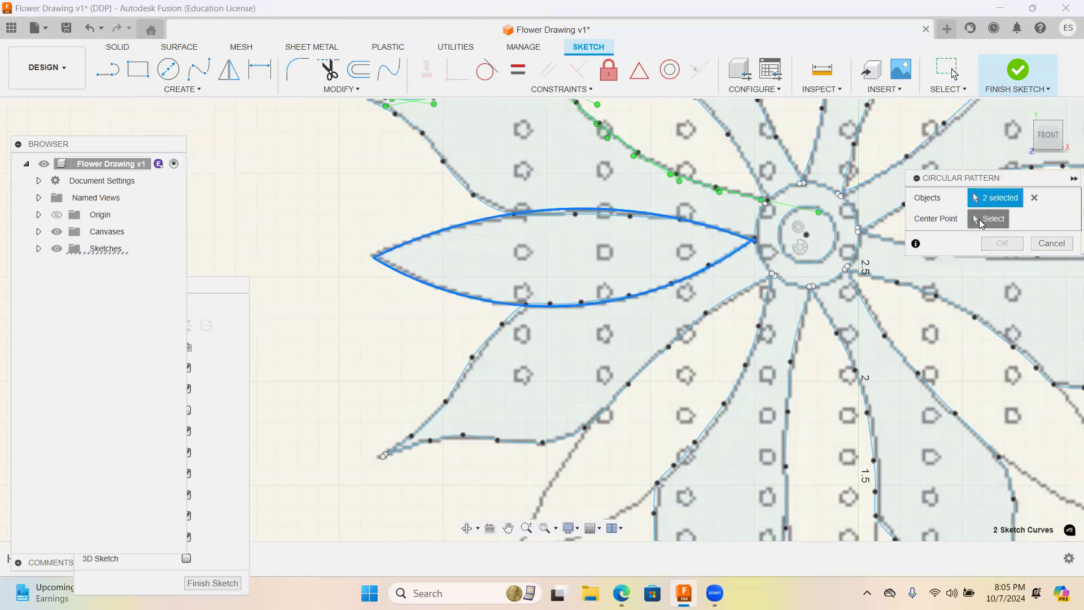
click(808, 235)
click(995, 283)
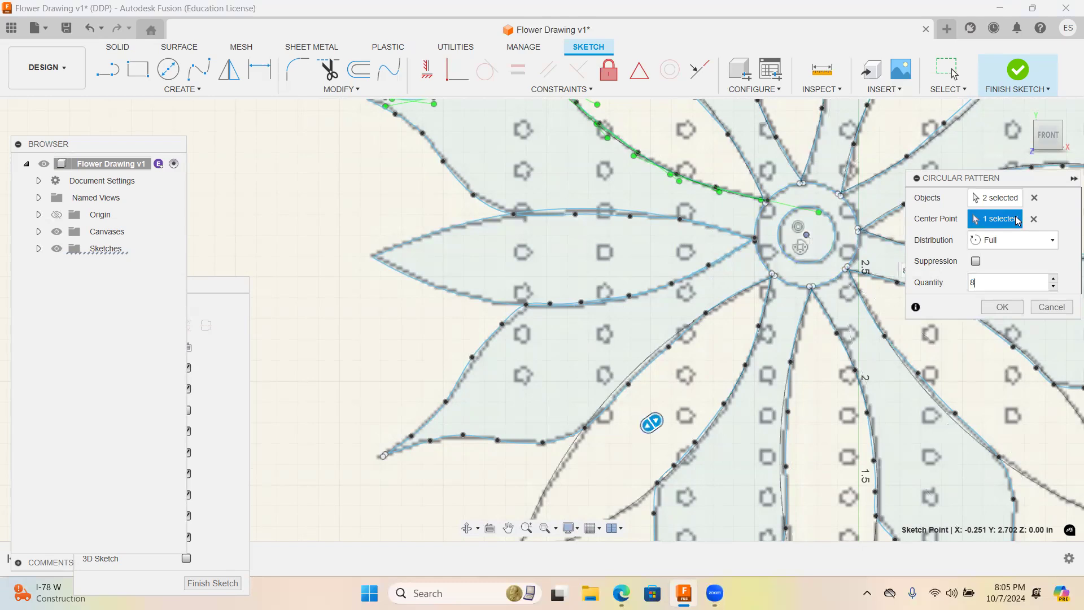
scroll(748, 203, down, 3)
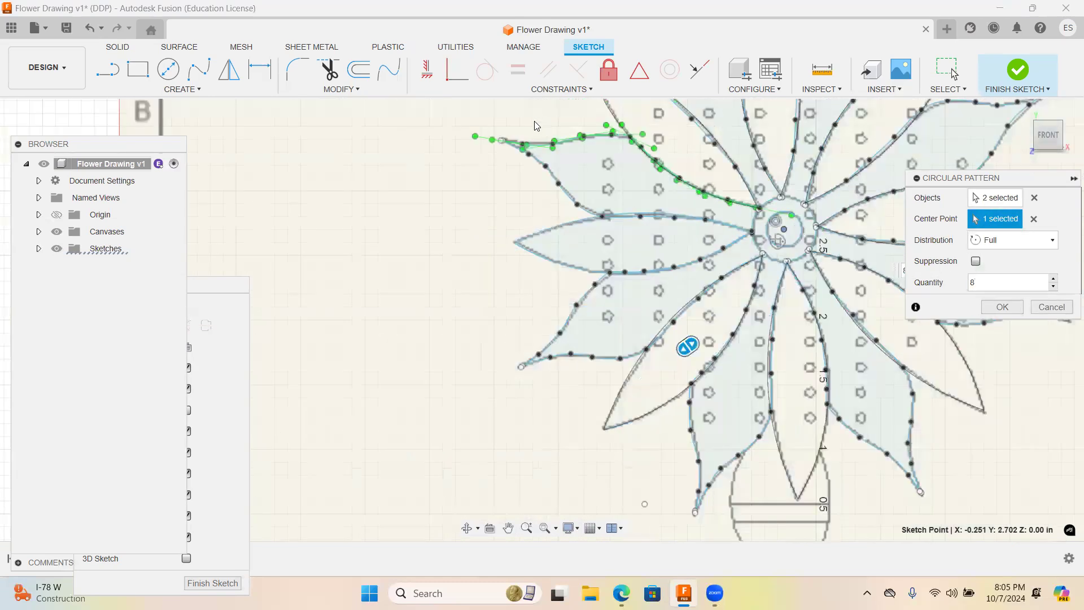
scroll(537, 126, down, 3)
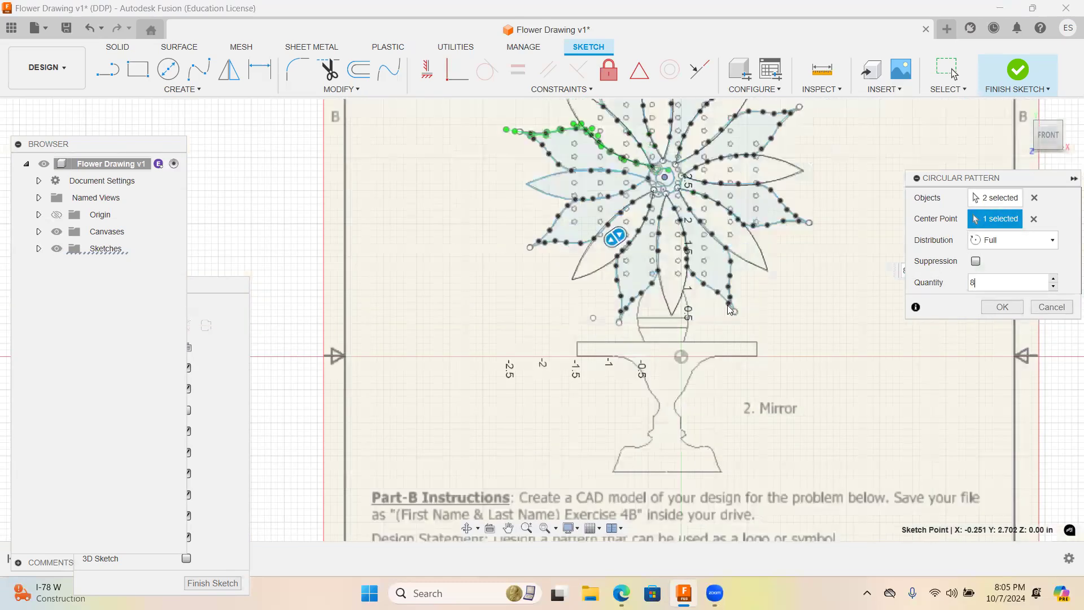
click(508, 528)
drag(700, 406, 700, 427)
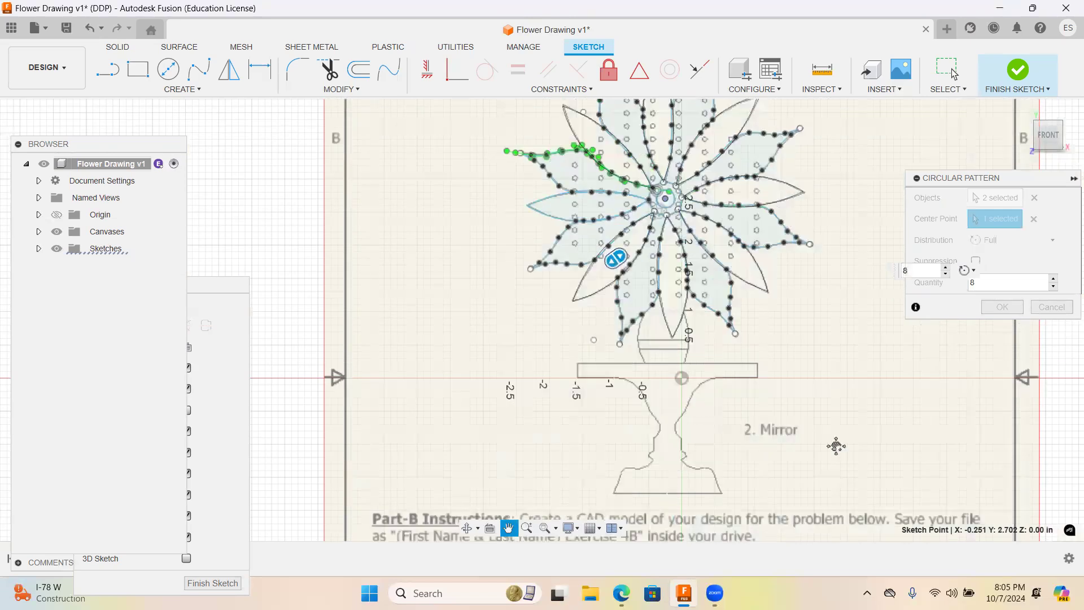
drag(828, 363, 848, 444)
key(Return)
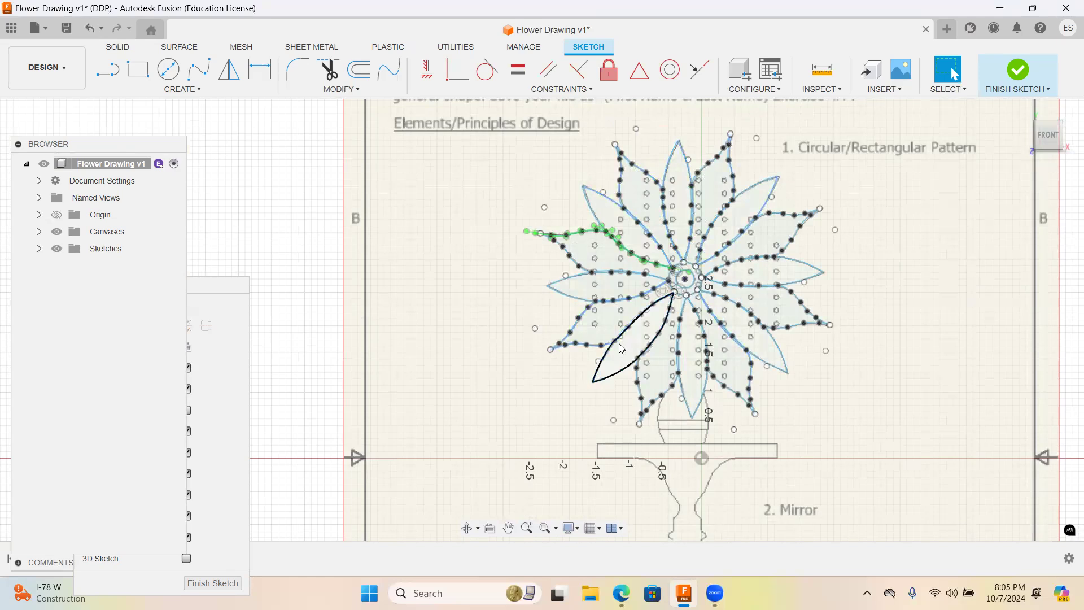
- Hide the sketch's points, dimensions and constraints, and move the Sketch Palette and Browser clear of the flower
mouse_move(111, 145)
mouse_down()
mouse_move(238, 133)
mouse_move(322, 109)
mouse_move(284, 117)
mouse_move(369, 242)
mouse_up()
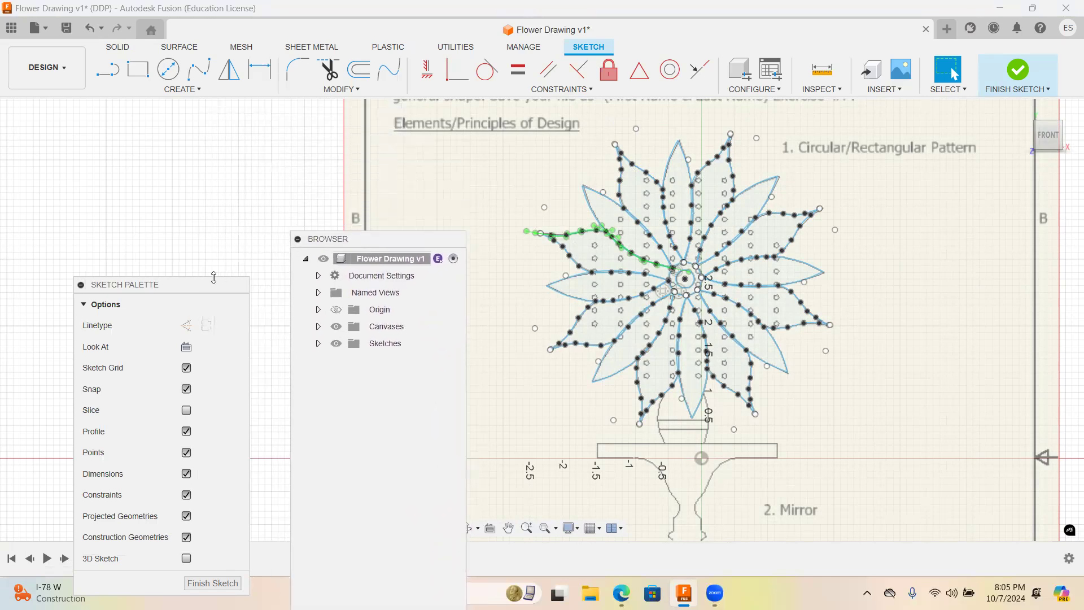
drag(213, 293, 466, 138)
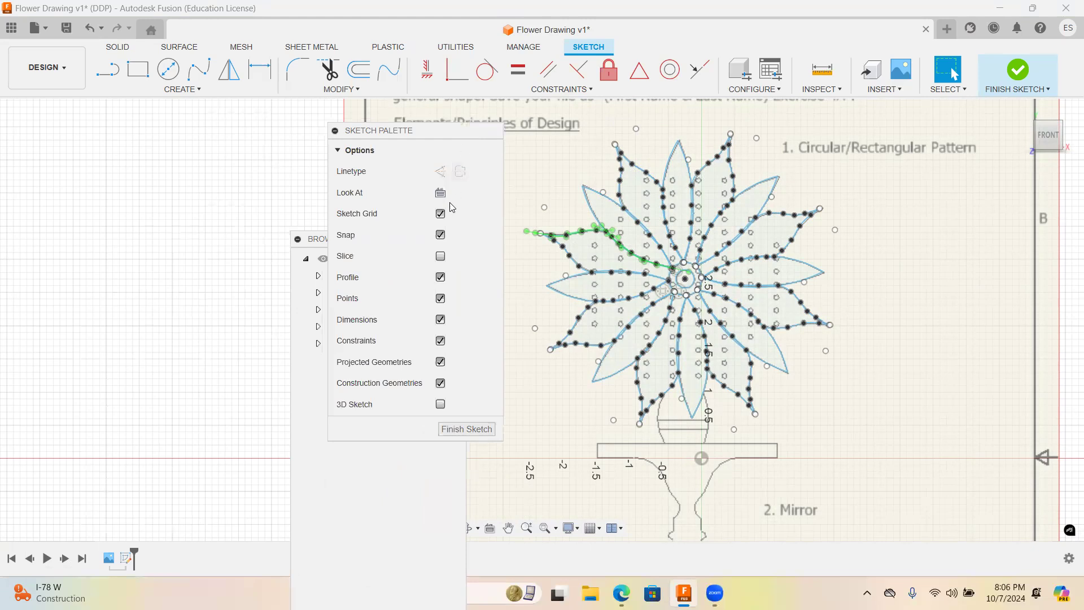
click(440, 298)
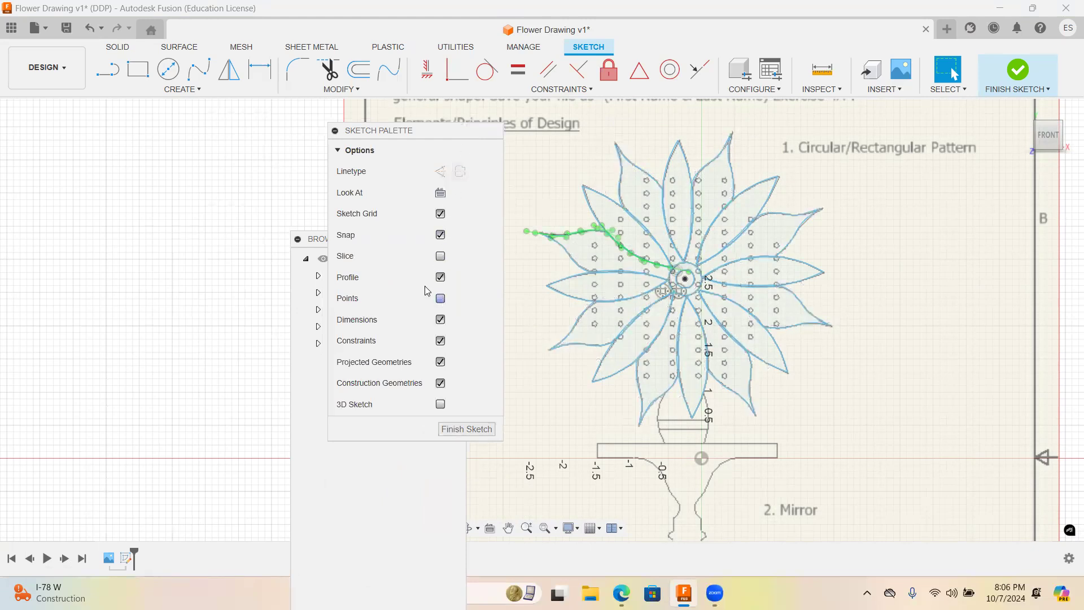
click(439, 341)
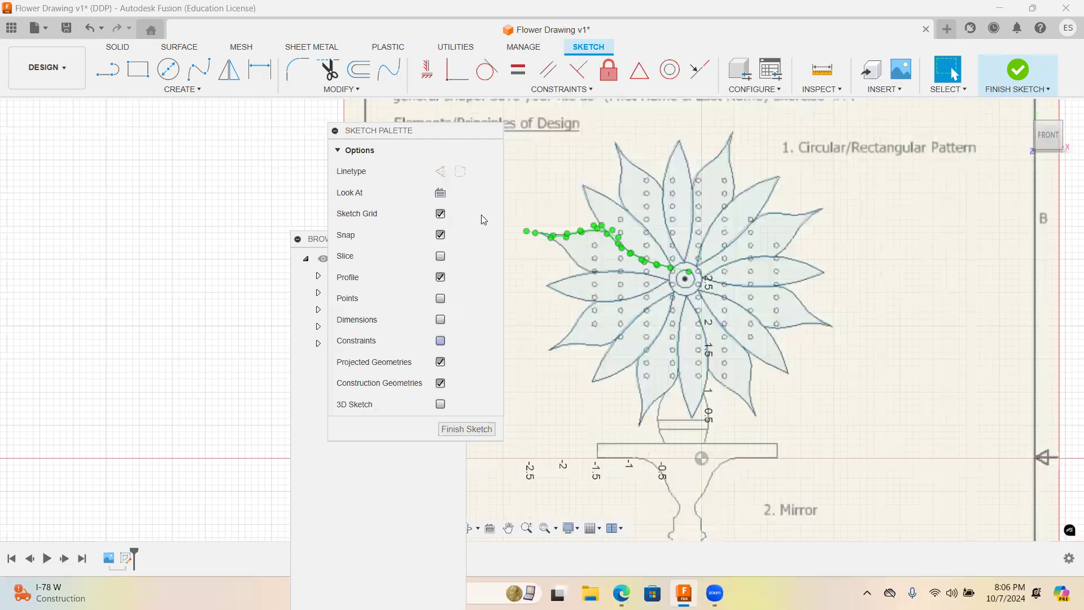
click(552, 187)
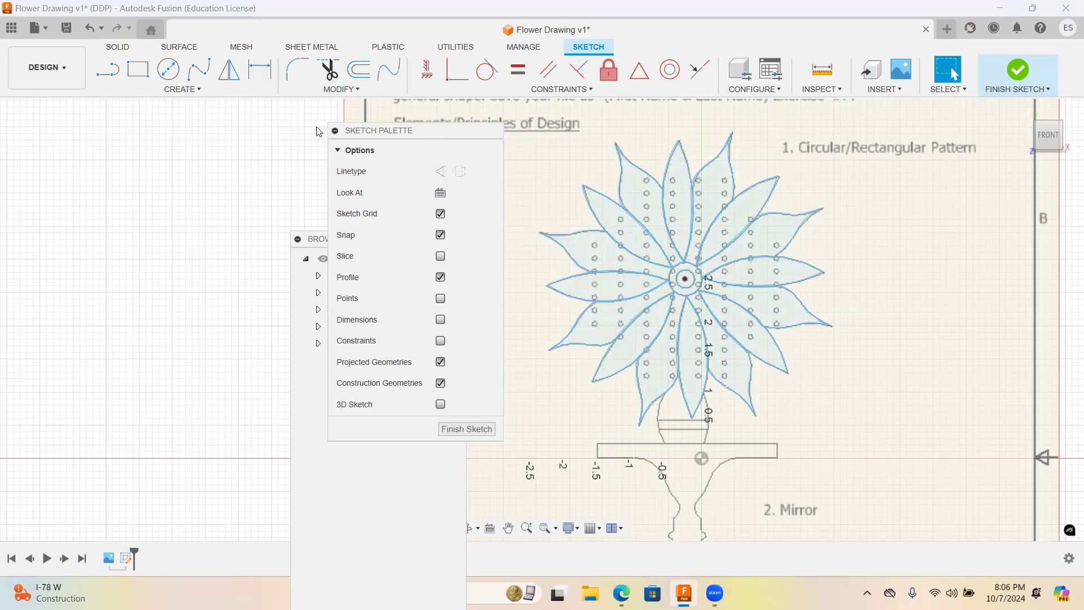
drag(405, 138, 176, 131)
mouse_move(362, 247)
mouse_down()
mouse_move(170, 186)
mouse_move(164, 211)
mouse_up()
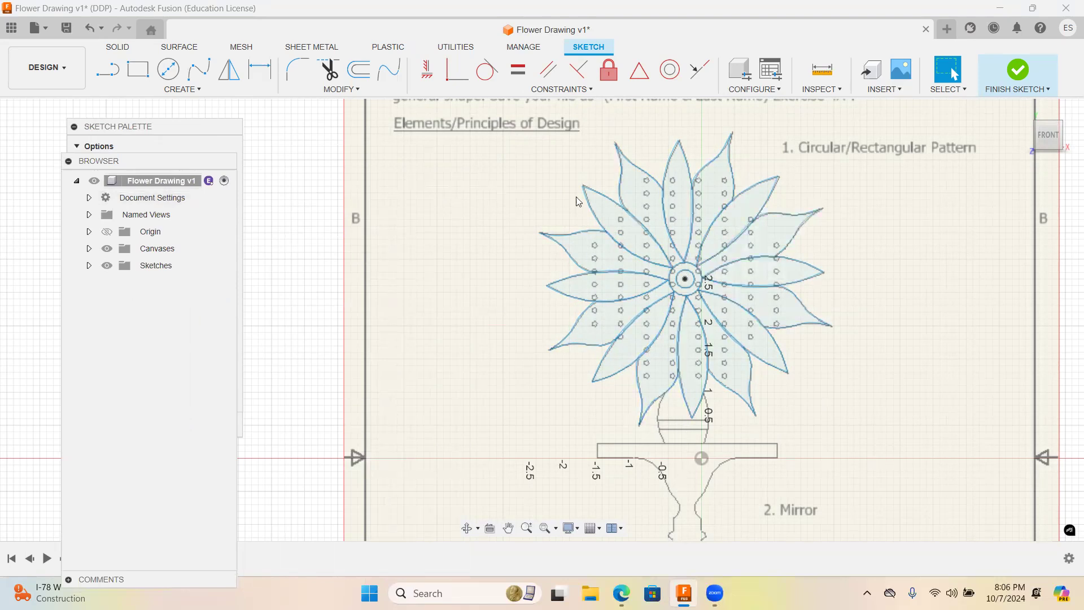
click(728, 379)
- Trace the left side of the stem below the flower with a 3-point arc from the petal edge to the flat base plate
click(183, 90)
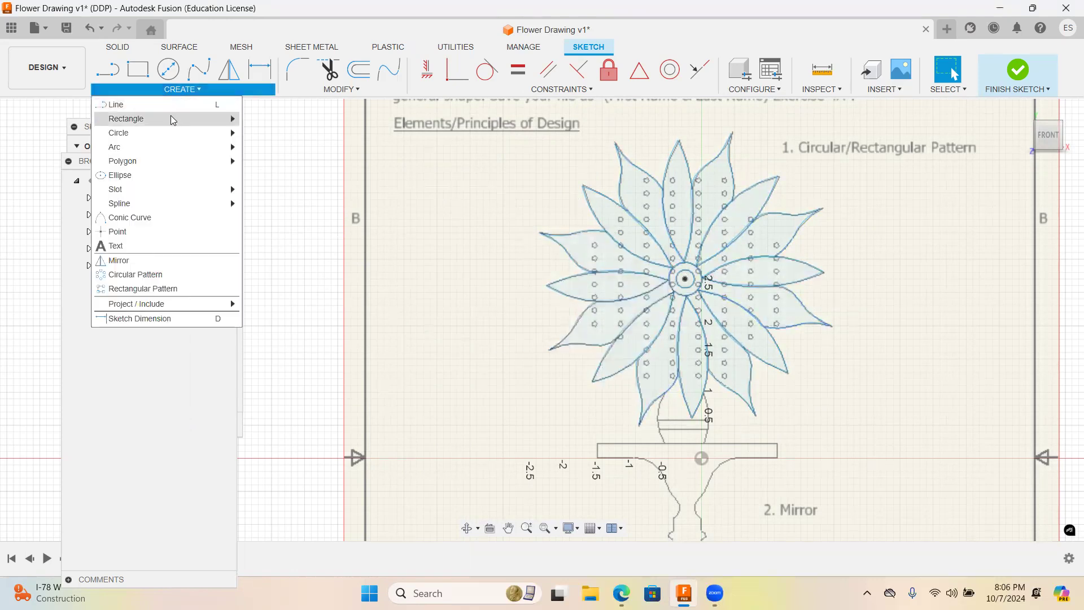
mouse_move(142, 149)
click(264, 147)
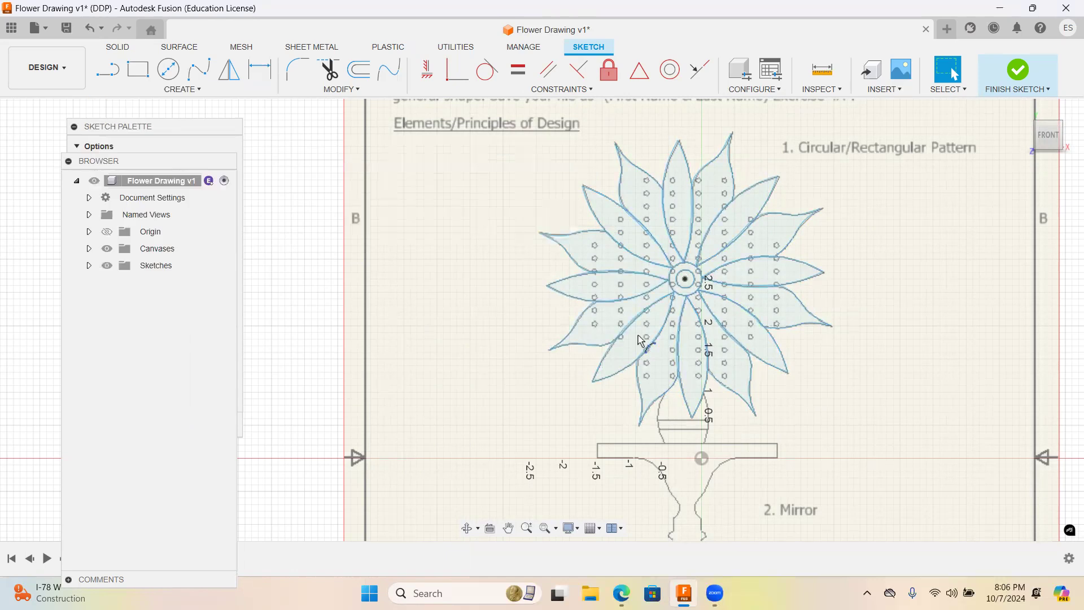
scroll(785, 384, up, 1)
scroll(778, 387, up, 2)
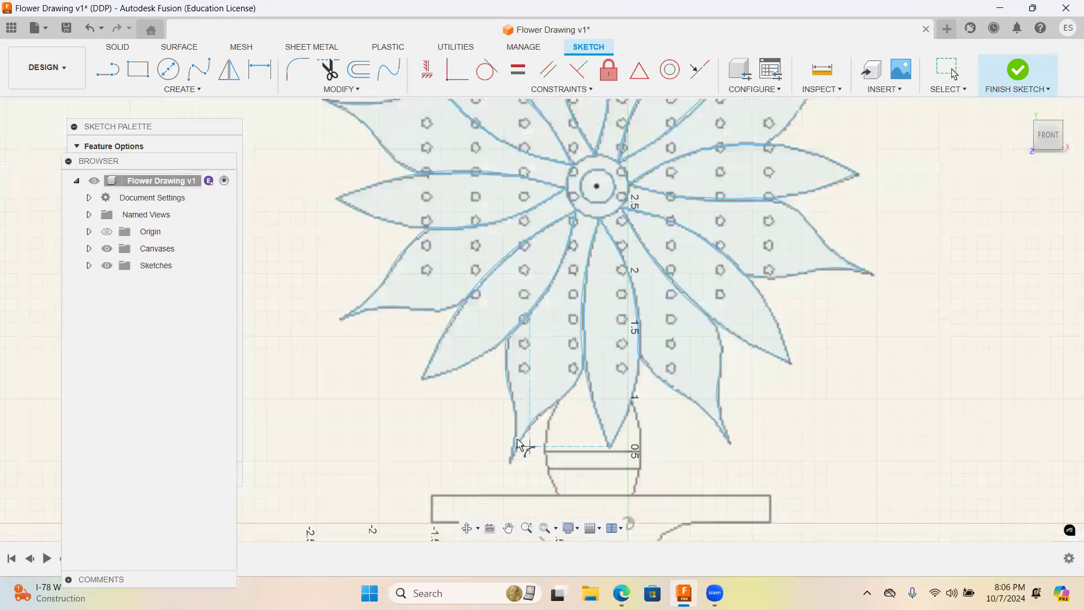
click(557, 401)
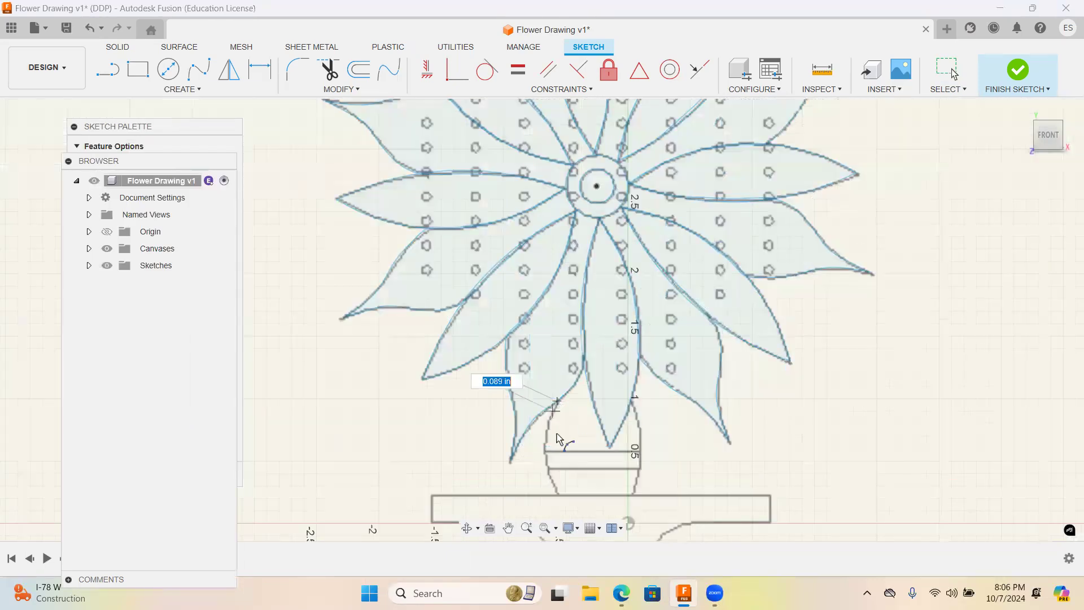
click(560, 497)
click(551, 478)
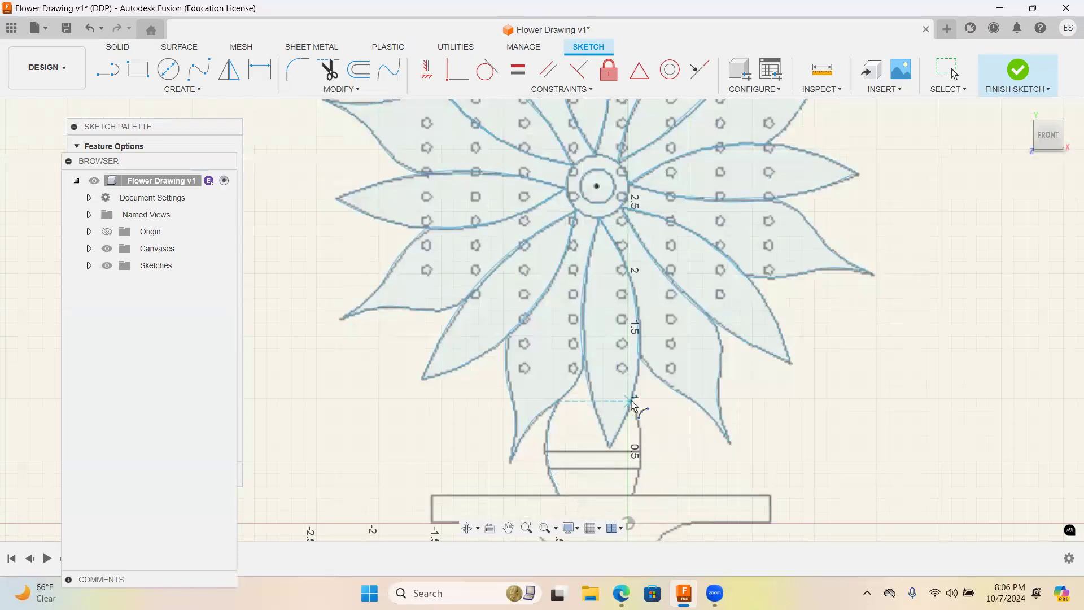
- Trace the right side of the stem with a 3-point arc about 0.73 in tall, from the pointed petal to the base plate
click(632, 402)
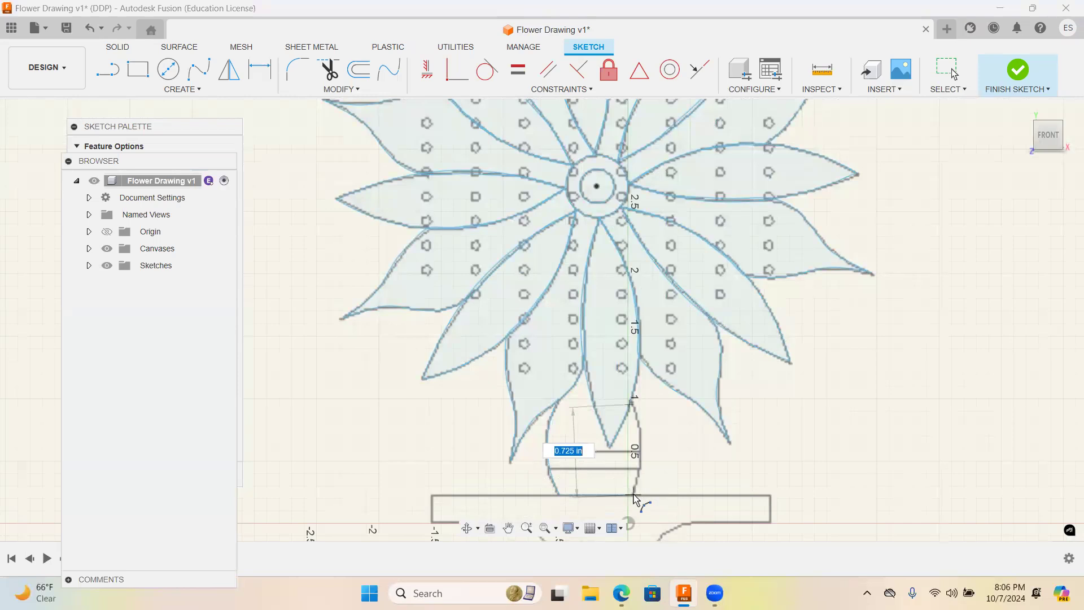
click(633, 494)
click(638, 465)
right_click(635, 465)
click(688, 462)
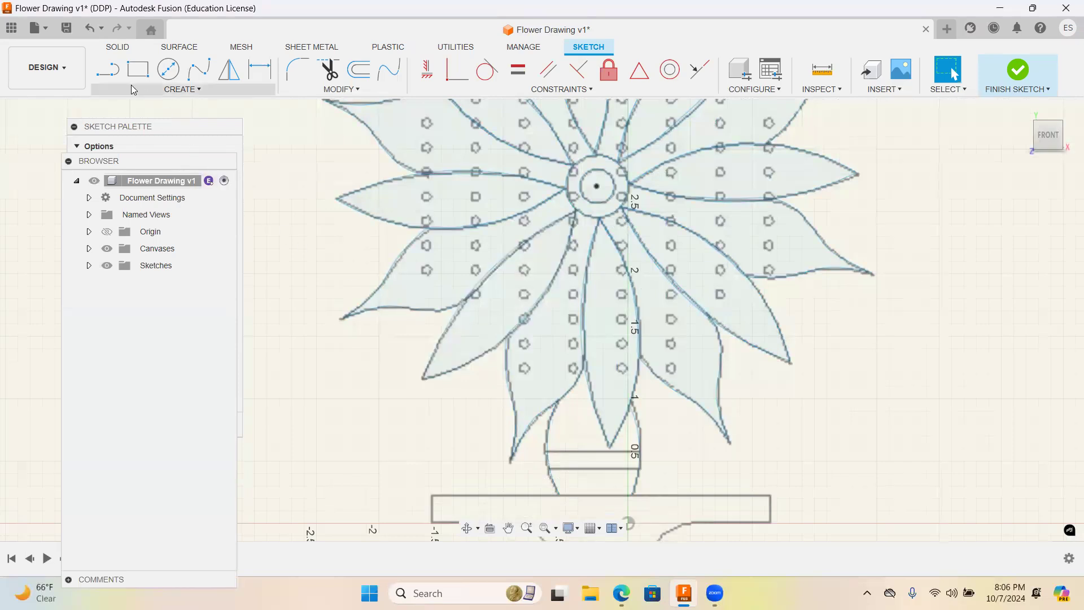
- Draw a line about 0.74 in long across the stem between its arcs and shift it down onto the canvas's upper band line
key(l)
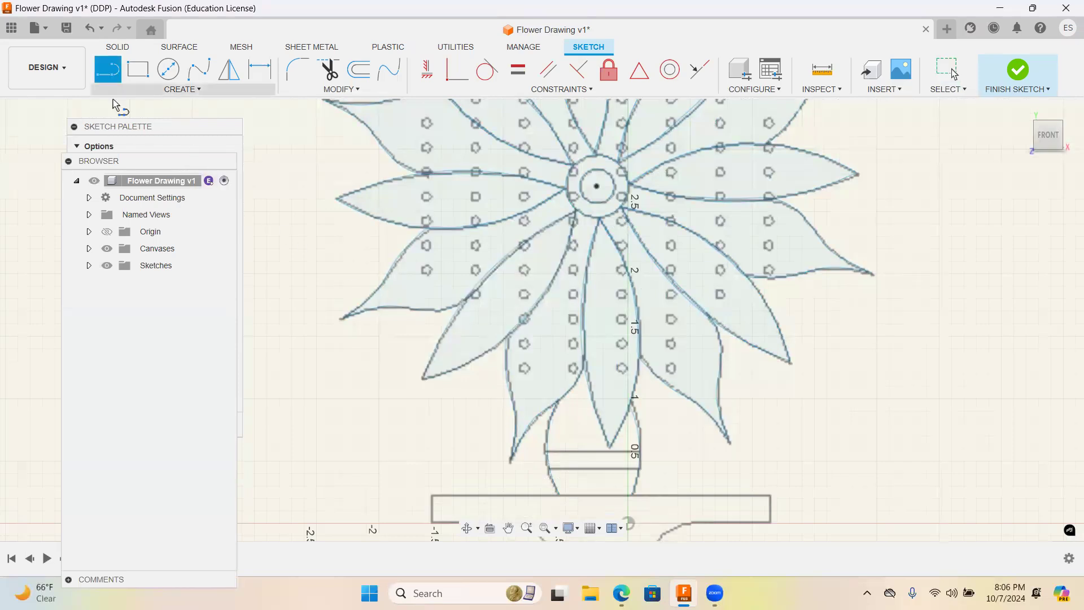
click(545, 449)
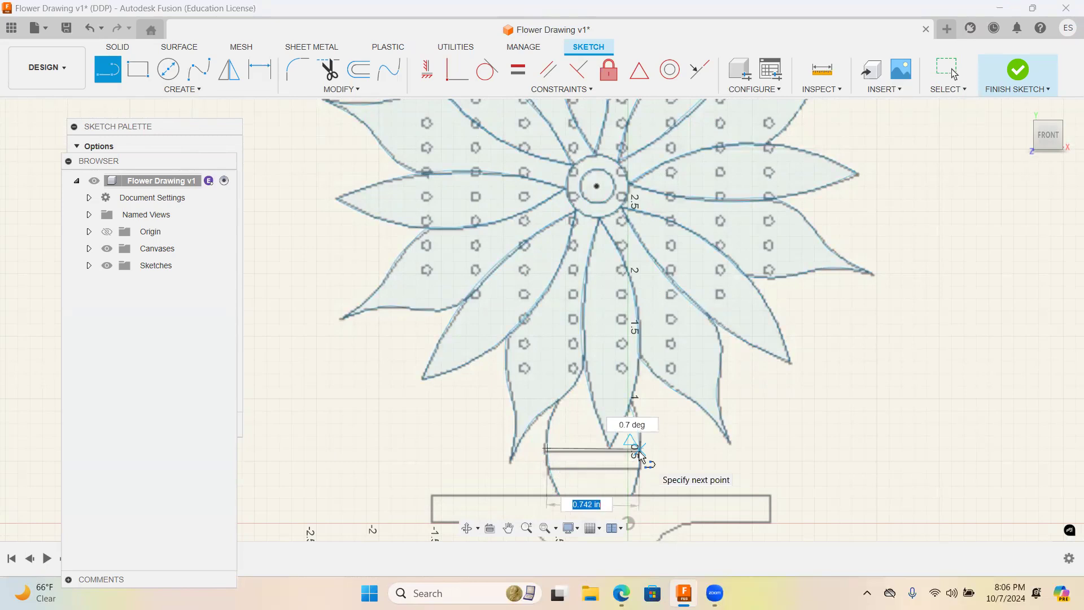
click(640, 451)
right_click(640, 454)
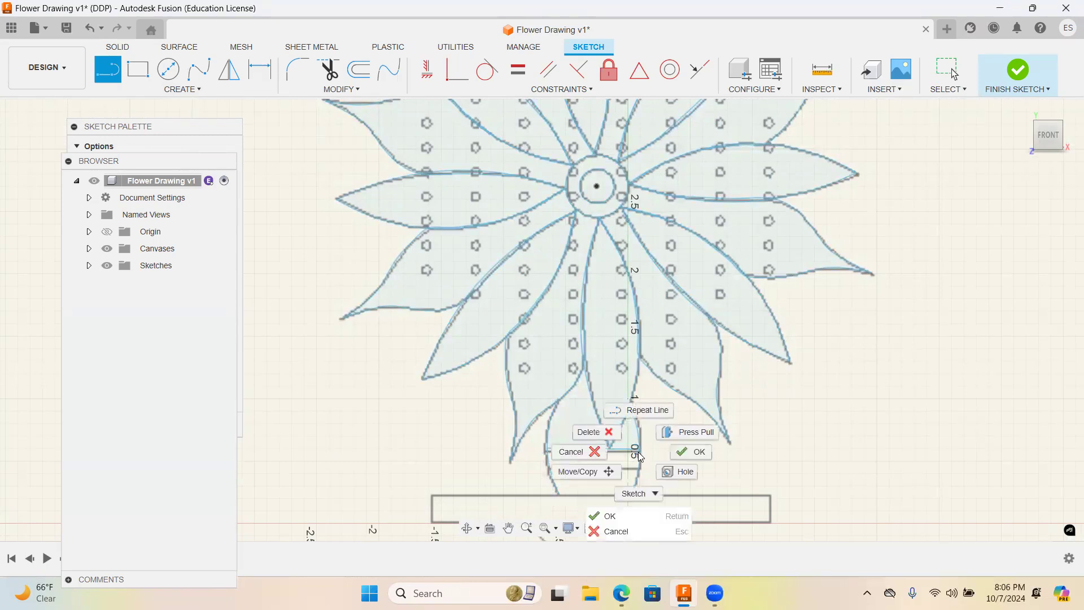
click(687, 456)
click(588, 452)
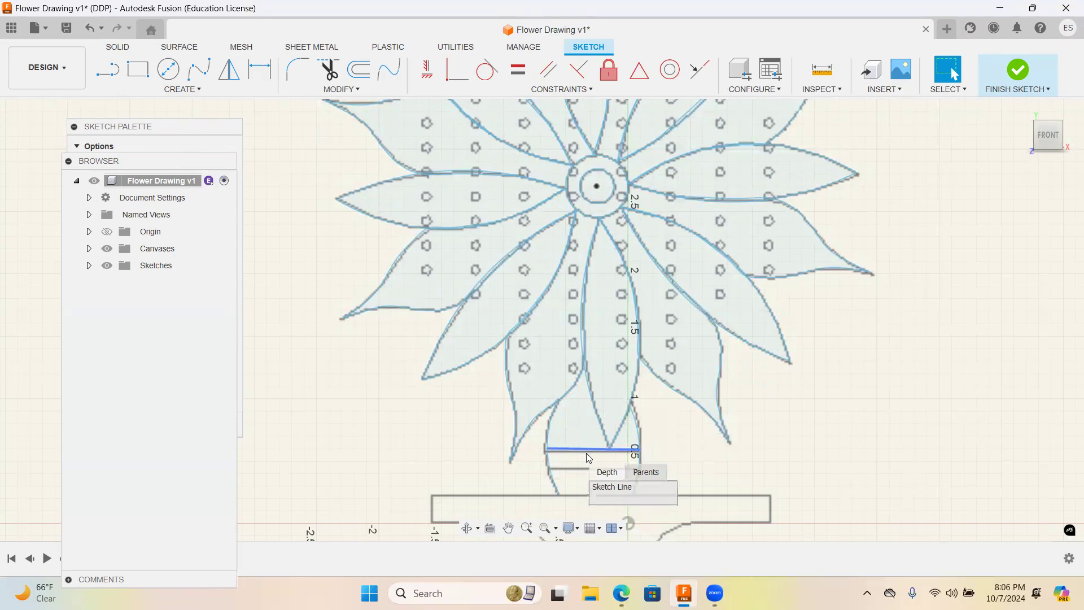
drag(580, 453, 580, 457)
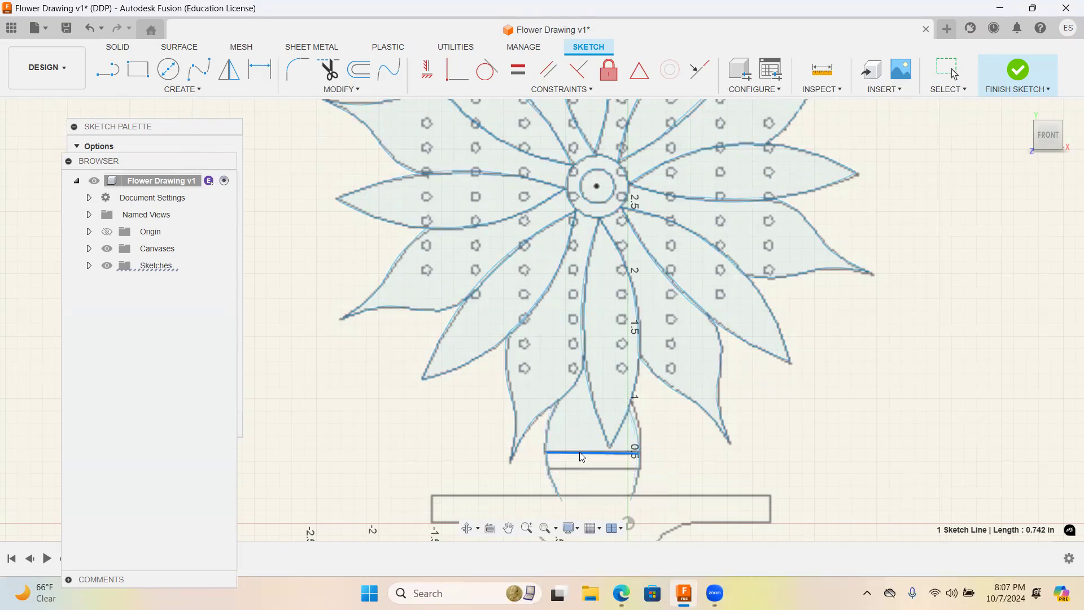
- Draw a second line across the stem between its side arcs along the canvas's lower band line
click(112, 76)
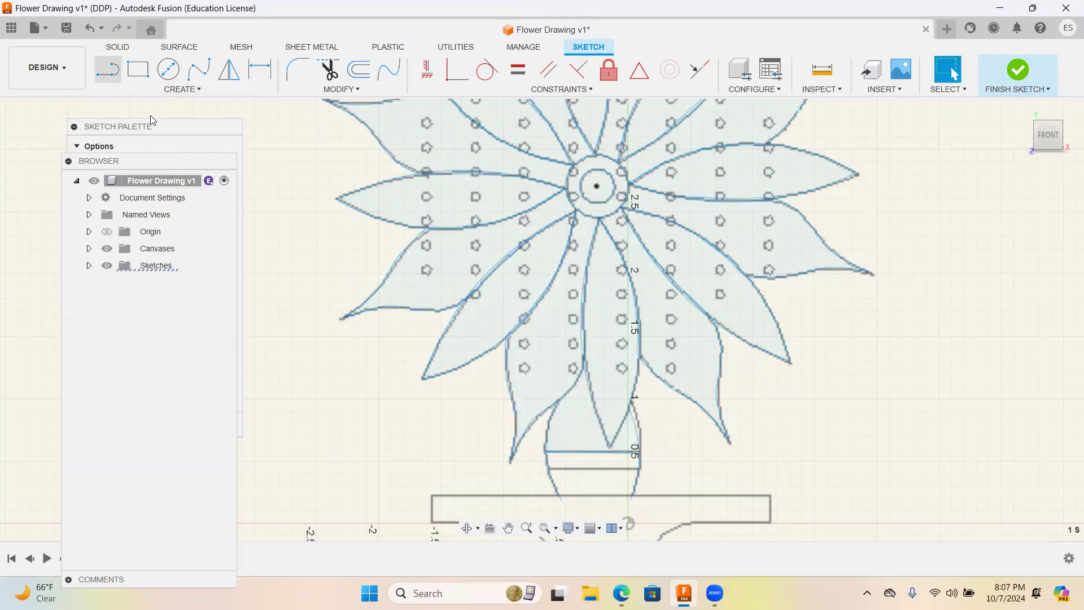
right_click(639, 470)
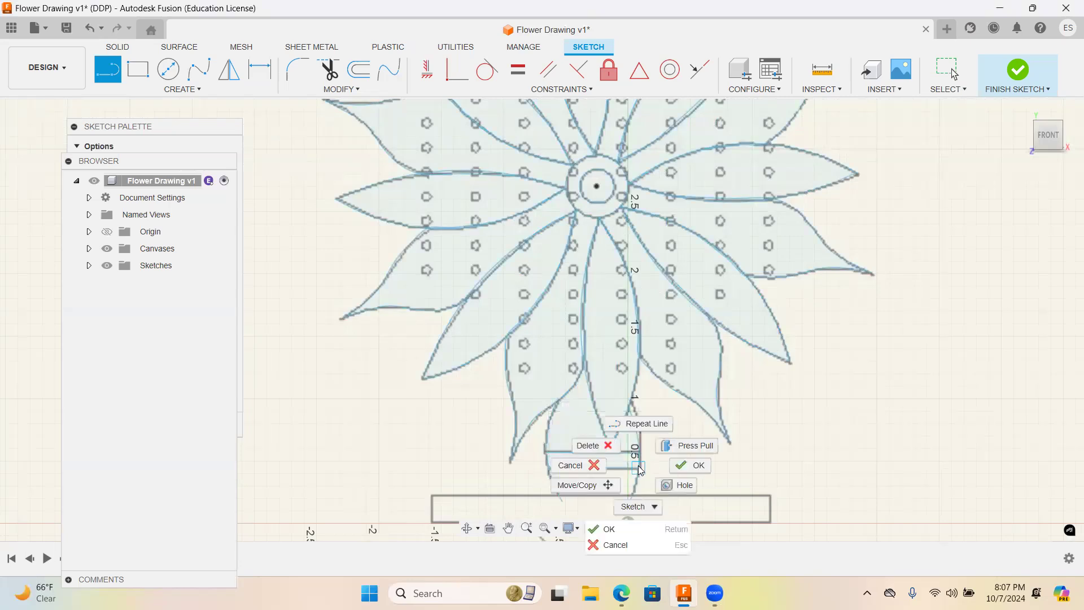
click(697, 465)
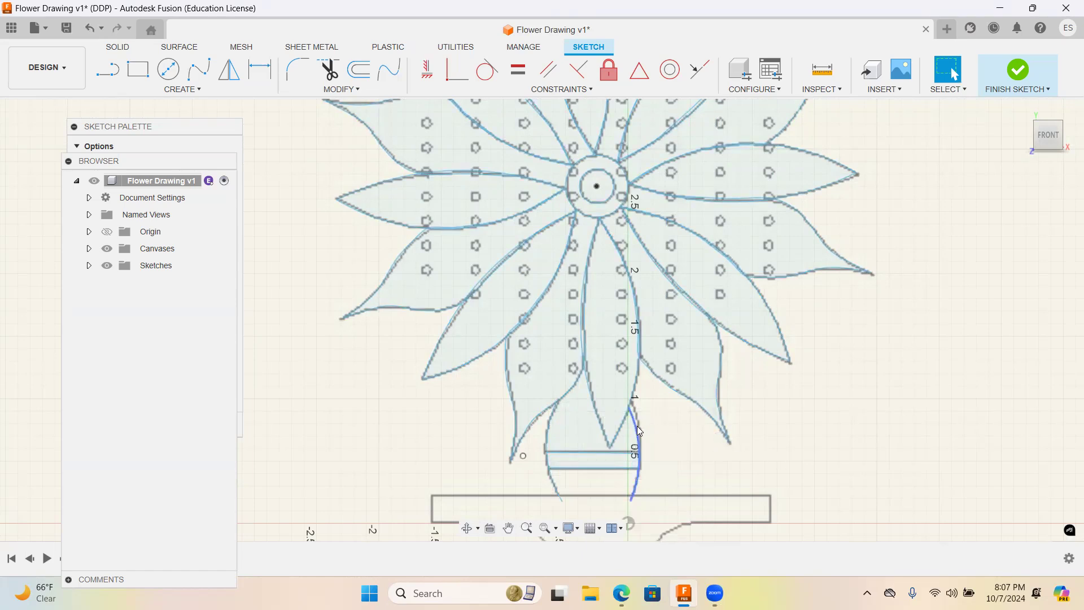
- Trim away the stem's right arc segment between the pointed petal and the upper band line
click(638, 427)
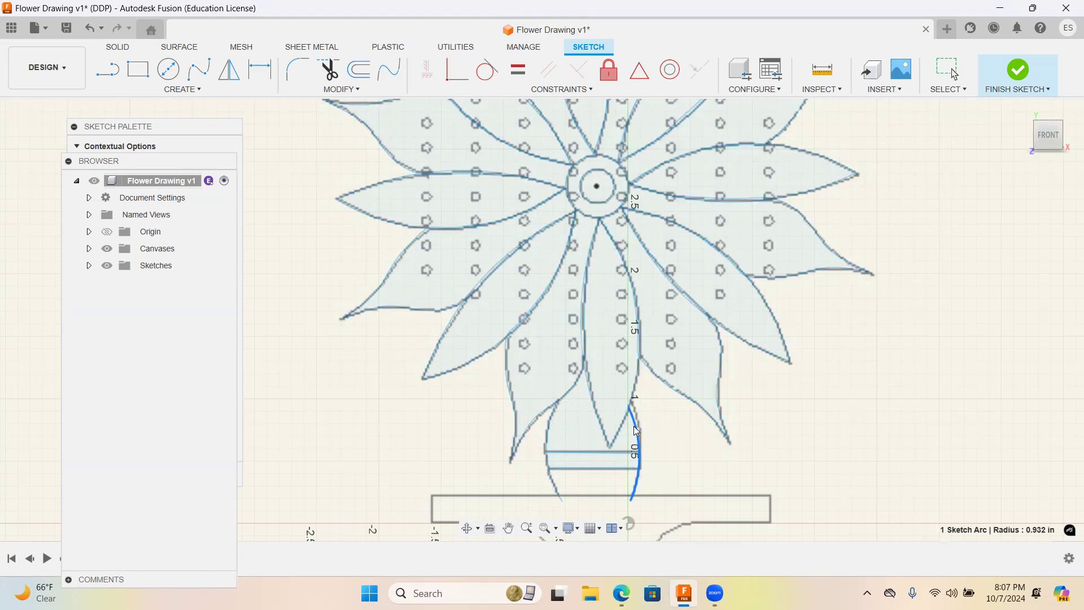
scroll(649, 424, up, 4)
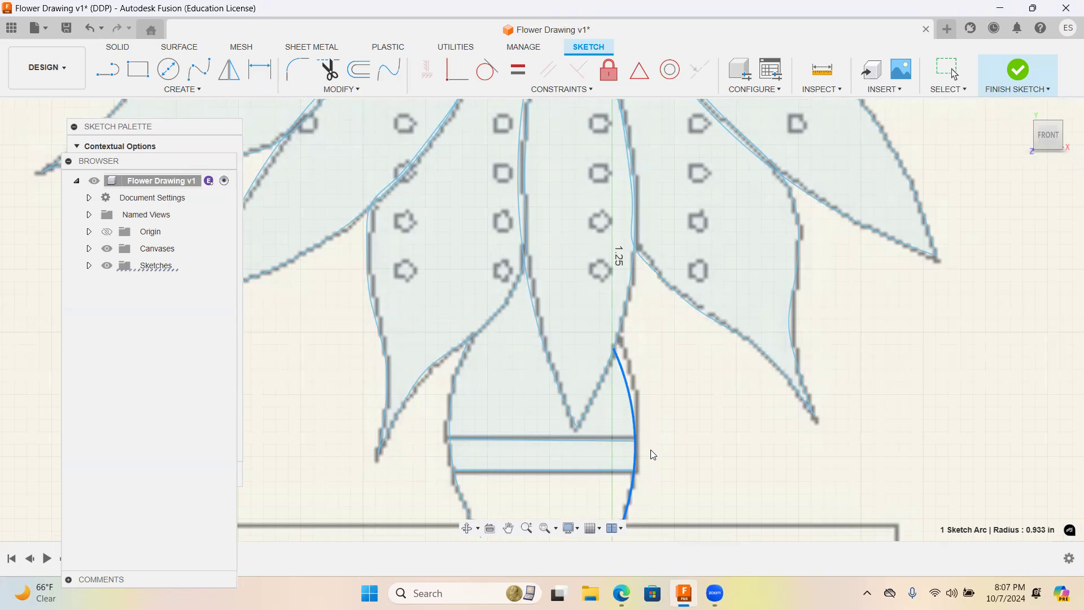
scroll(446, 401, up, 2)
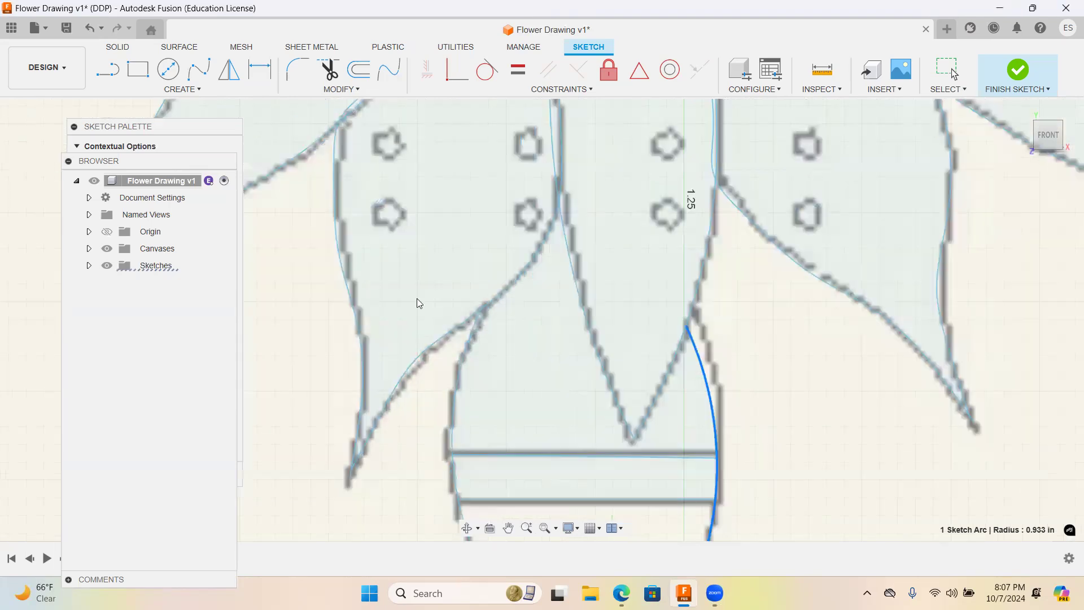
click(329, 69)
click(714, 402)
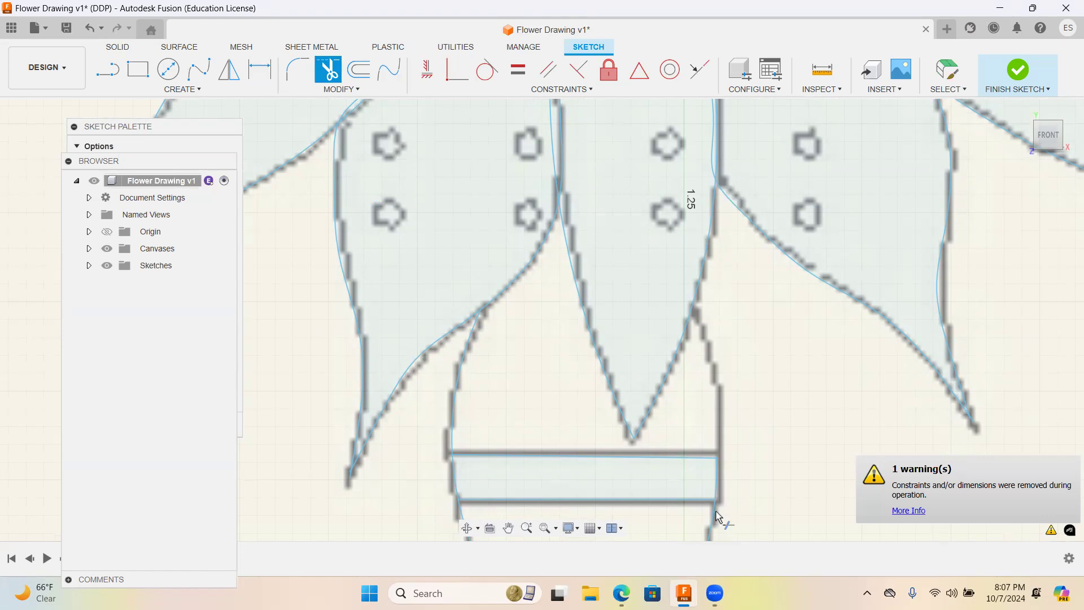
key(Escape)
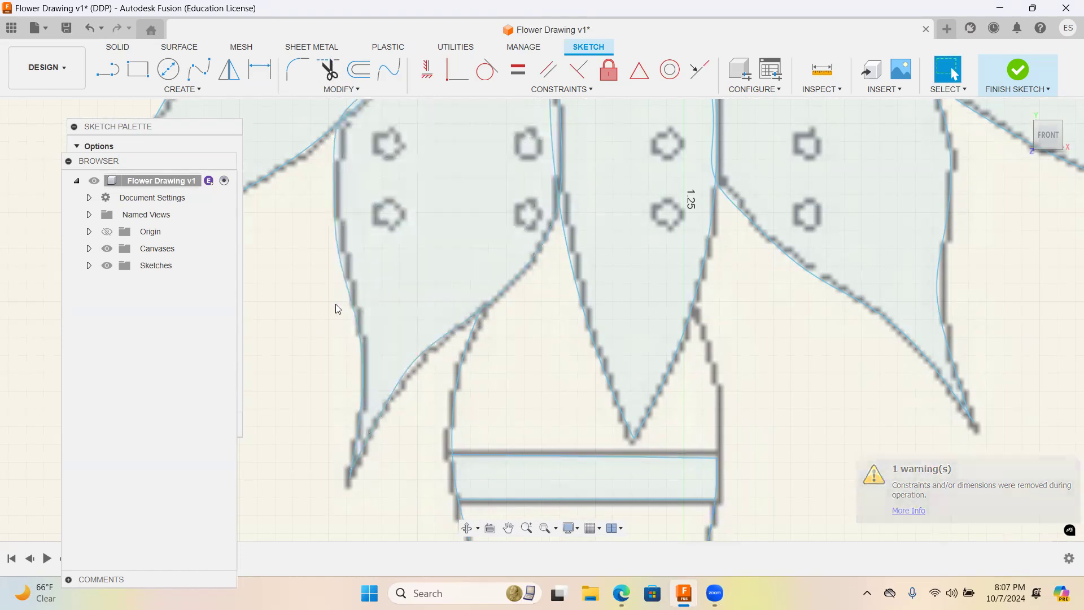
- Retrace the right side of the stem with a 3-point arc from the base plate to the pointed petal's edge
click(172, 90)
mouse_move(212, 151)
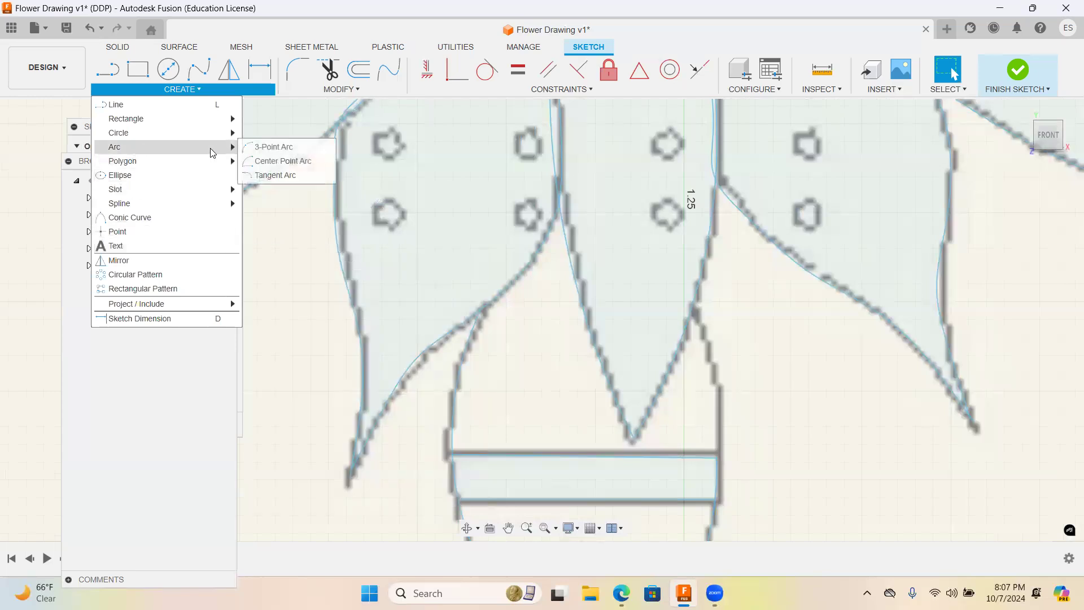
click(275, 148)
scroll(709, 460, down, 2)
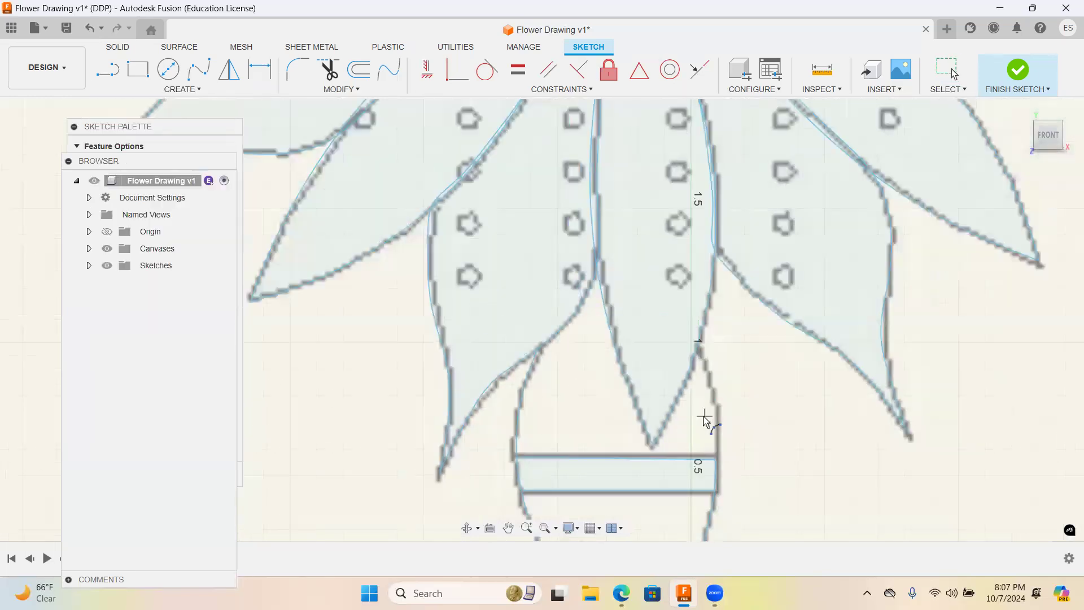
scroll(705, 419, down, 2)
click(702, 504)
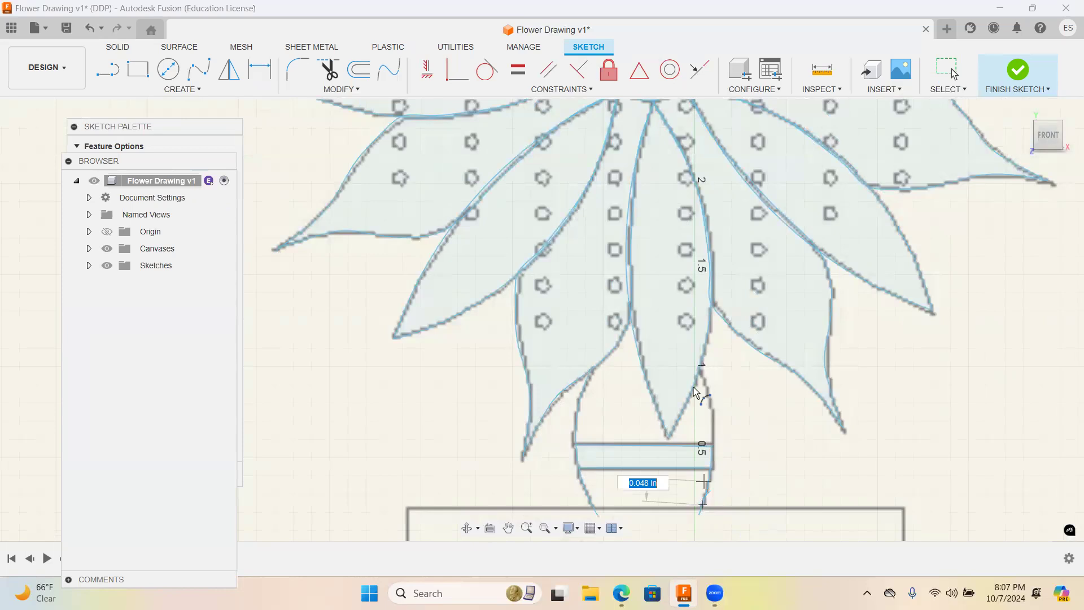
click(700, 368)
click(706, 406)
right_click(706, 407)
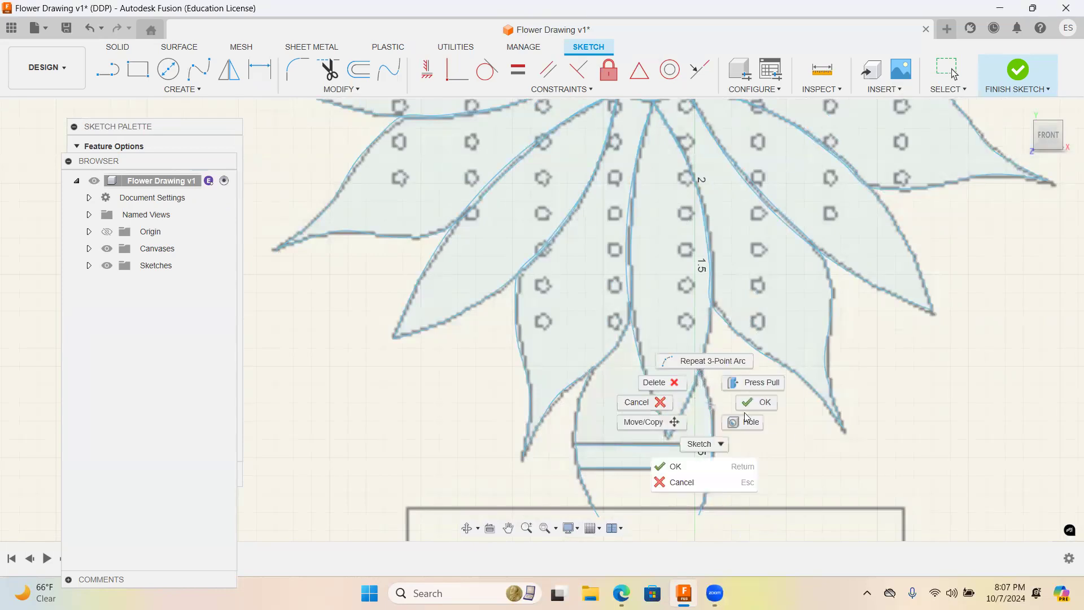
click(752, 402)
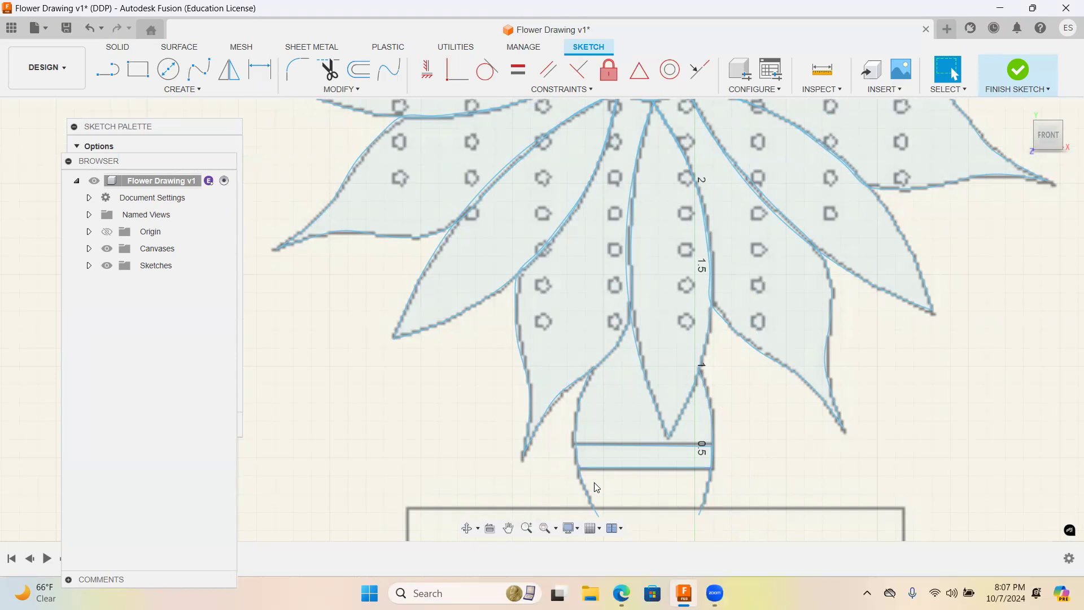
- Close the stem's lower end with a line about 0.6 in long between its side arcs, aligned to the base plate's upper edge
click(107, 69)
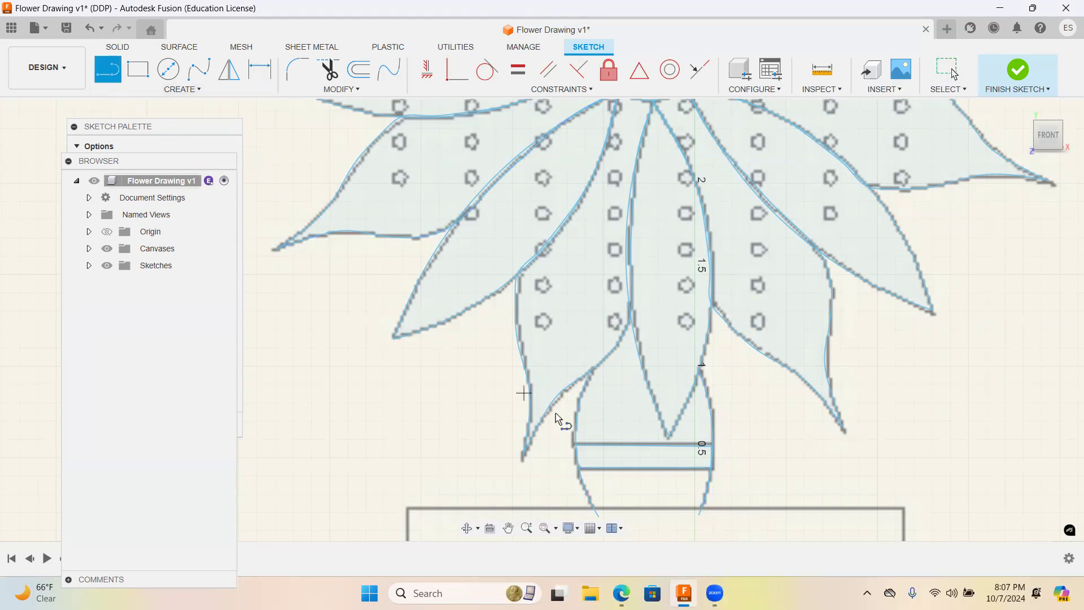
click(591, 506)
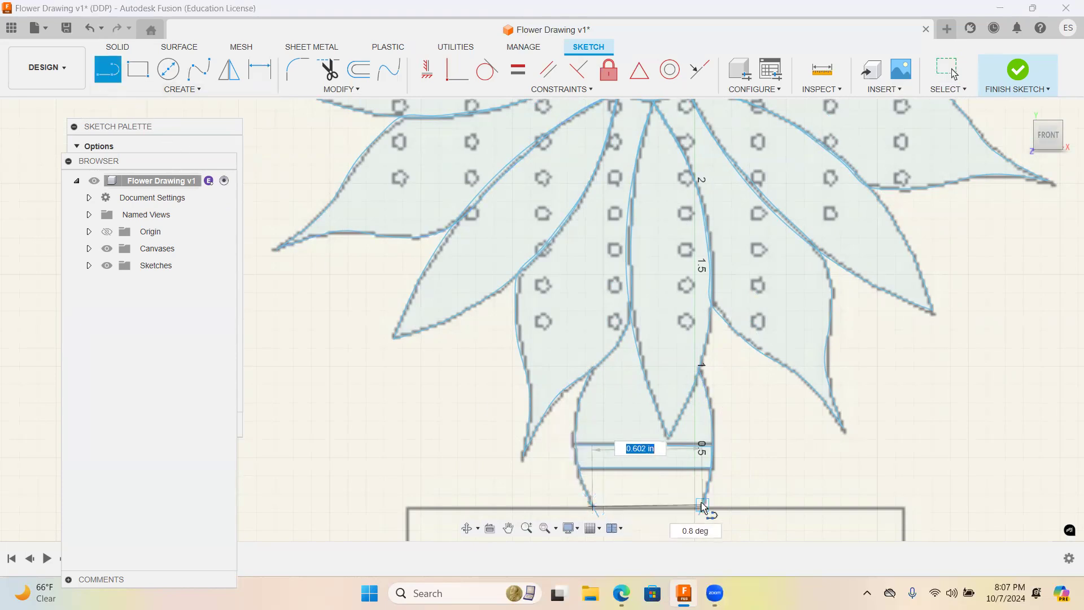
click(702, 506)
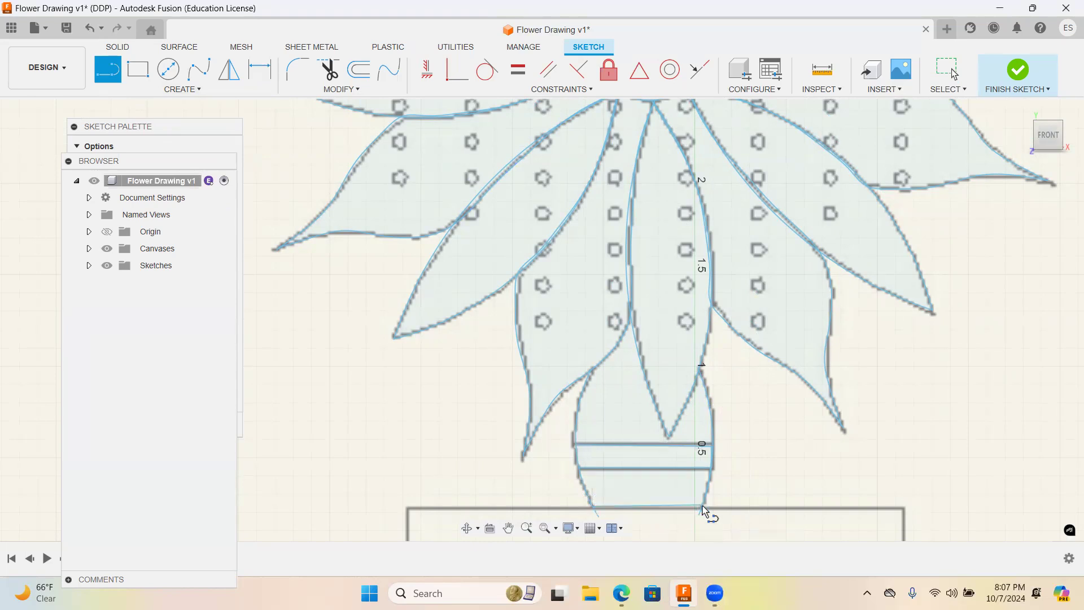
right_click(703, 505)
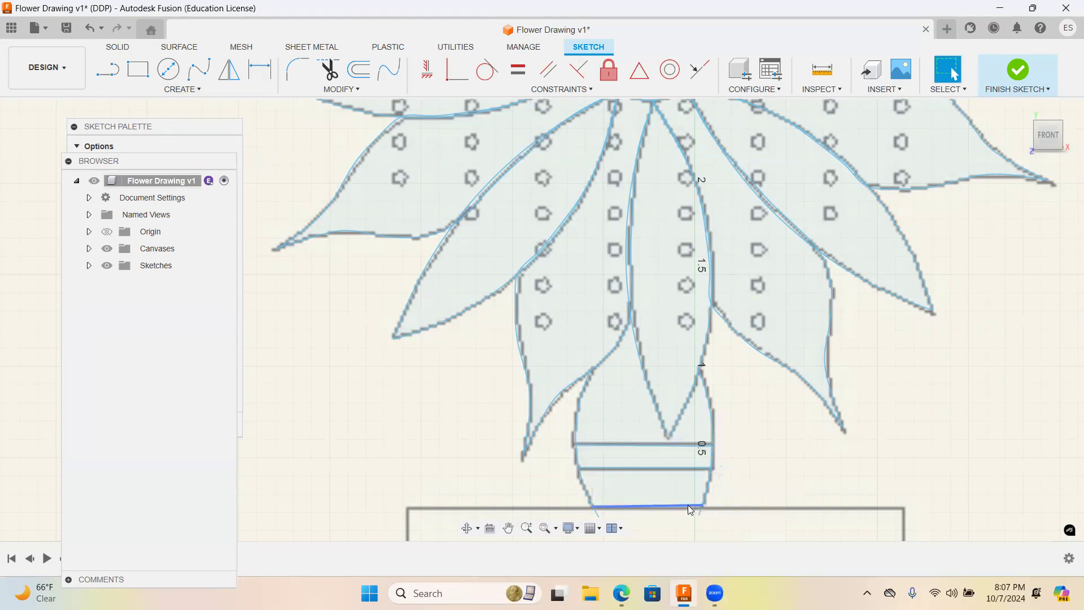
click(688, 506)
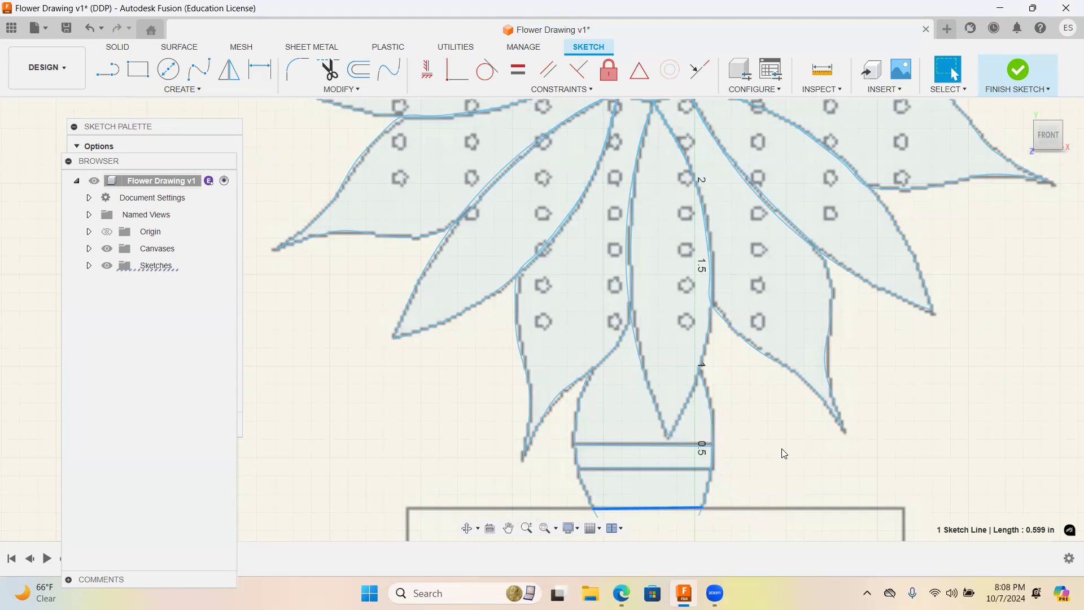
scroll(772, 457, down, 1)
scroll(773, 461, down, 2)
scroll(763, 455, down, 2)
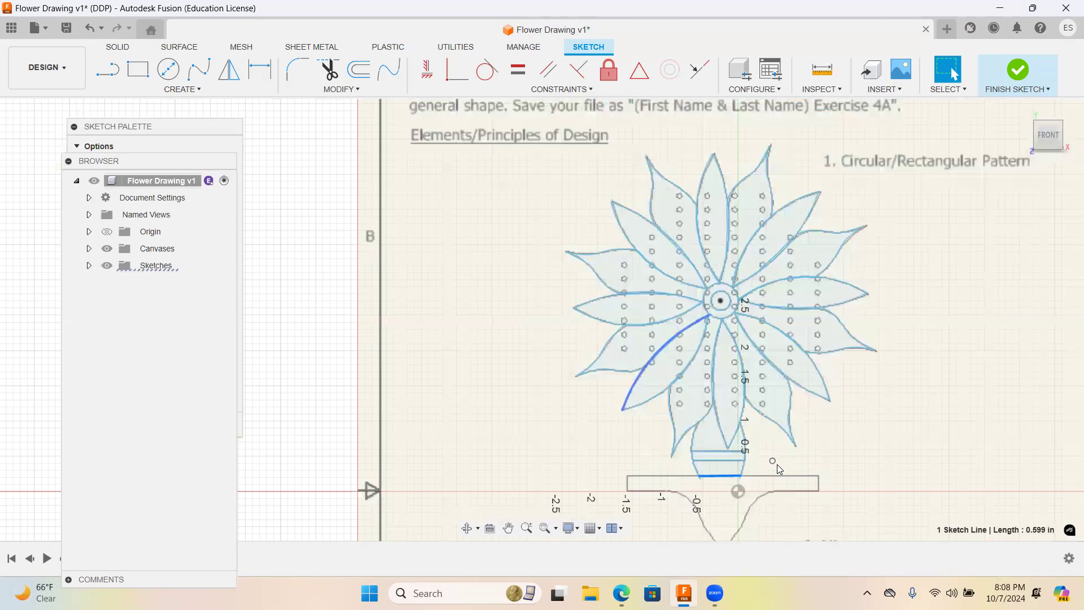
click(713, 65)
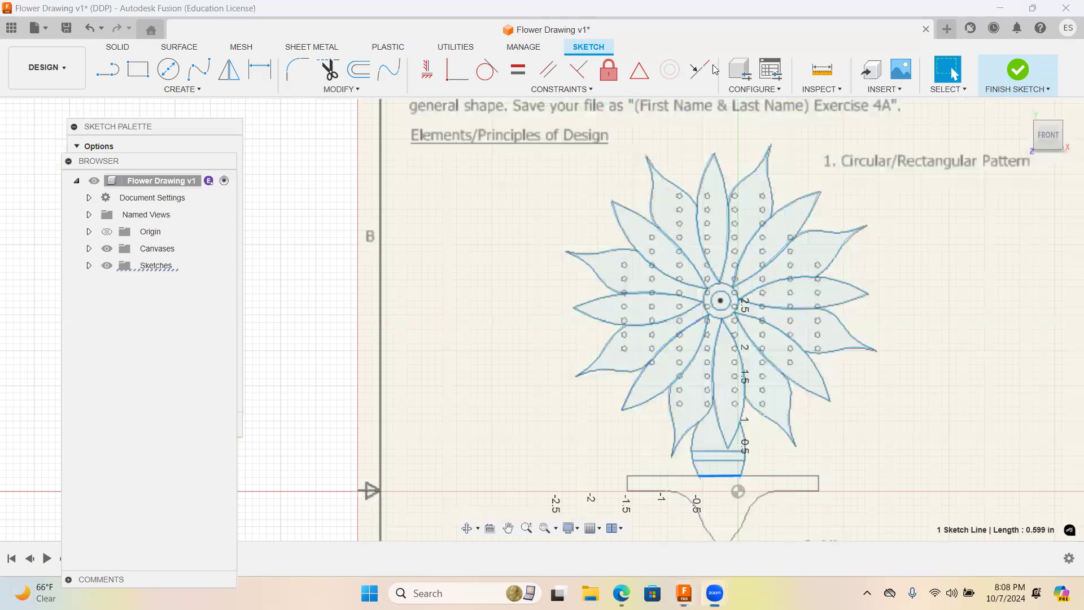